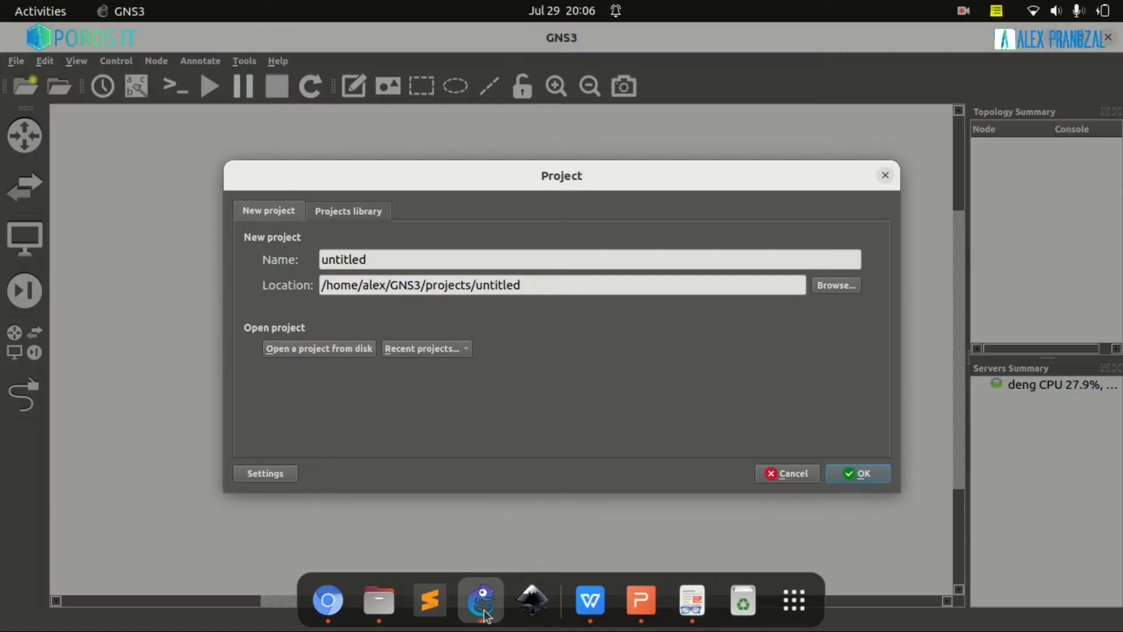
# Create the 'lab bridge' project and place routers R1 and R2 on the canvas.
pyautogui.write('lab bridge')
pyautogui.press('Return')
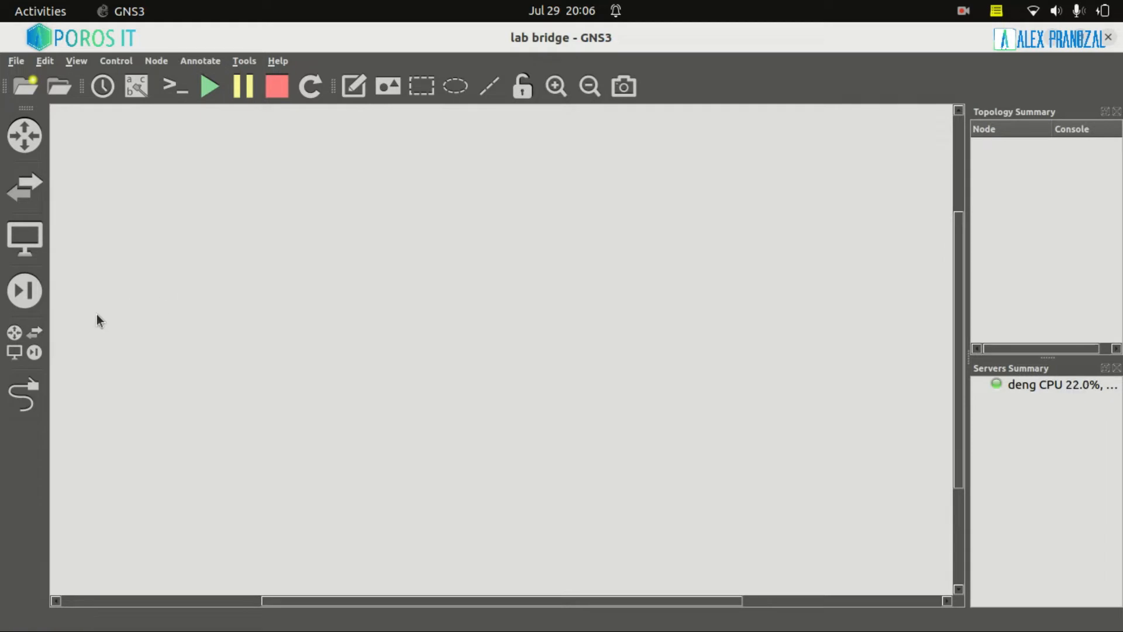
pyautogui.click(42, 350)
pyautogui.moveTo(77, 365); pyautogui.dragTo(364, 280)
pyautogui.moveTo(110, 375); pyautogui.dragTo(539, 290)
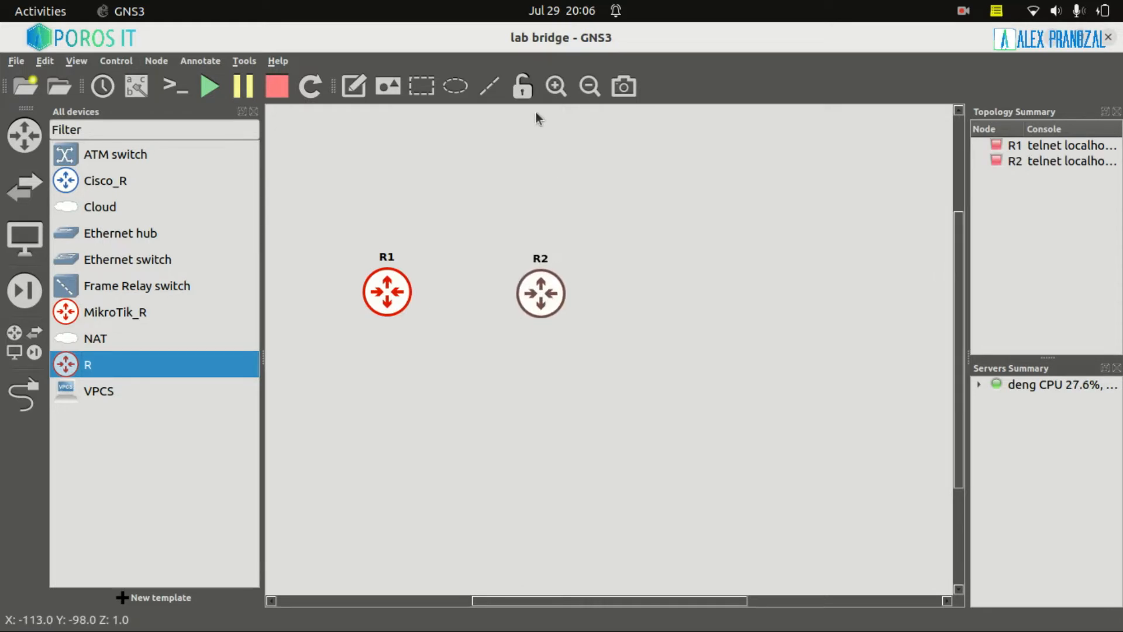
# Add VPCS computers PC1 and PC2 beneath the routers and arrange them.
pyautogui.click(556, 86)
pyautogui.moveTo(85, 398); pyautogui.dragTo(530, 436)
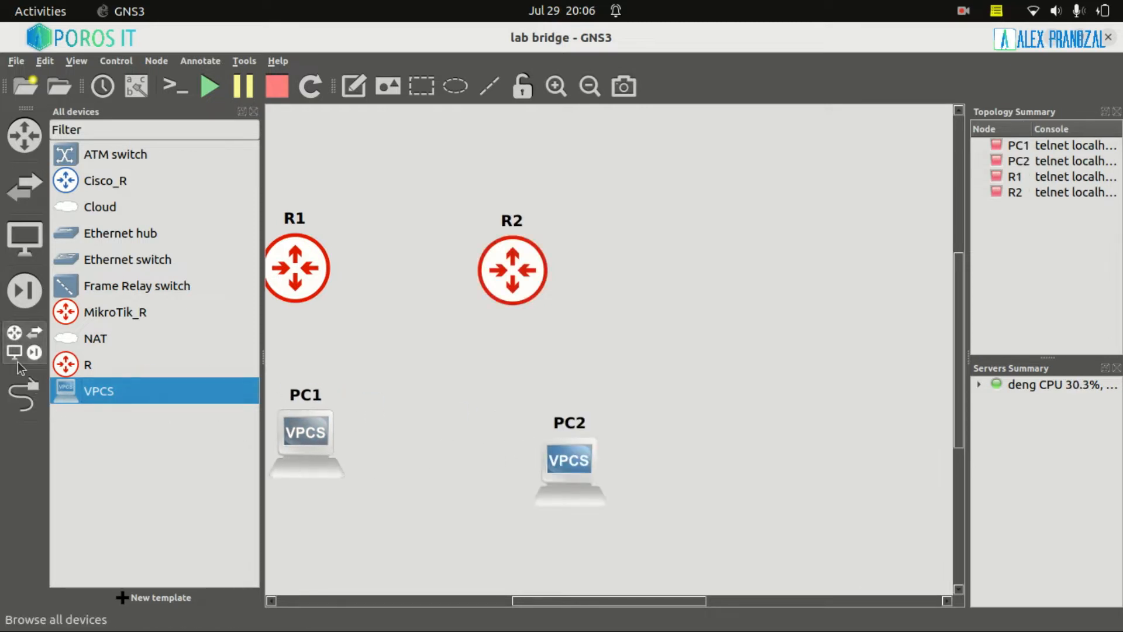
pyautogui.click(23, 343)
pyautogui.moveTo(179, 433); pyautogui.dragTo(176, 432)
pyautogui.moveTo(465, 474); pyautogui.dragTo(406, 450)
pyautogui.moveTo(498, 628)
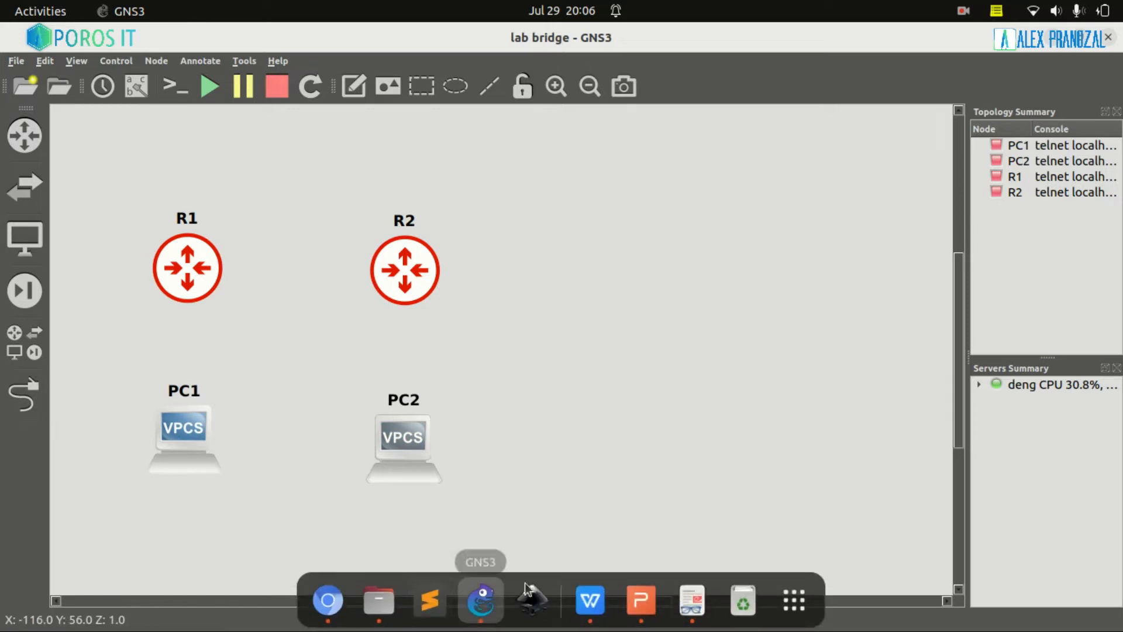
pyautogui.click(682, 601)
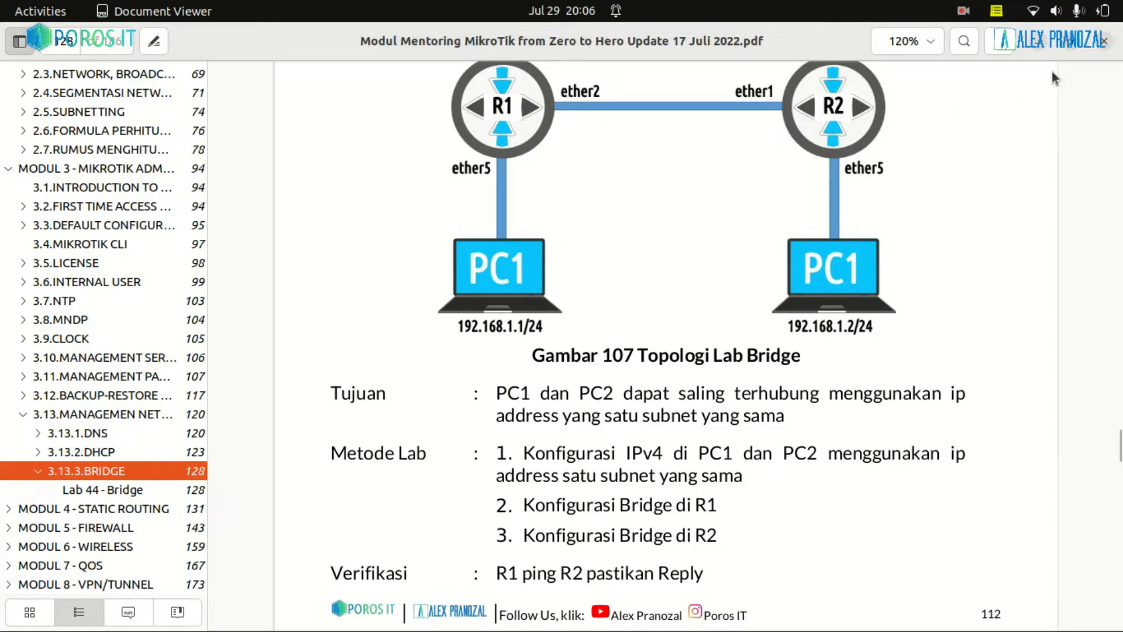
# After checking the Gambar 107 topology figure, return to the GNS3 window.
pyautogui.hotkey('alt', 'Tab')
# Cable R1's Eth2 port to R2's Eth1 port.
pyautogui.click(24, 393)
pyautogui.click(184, 268)
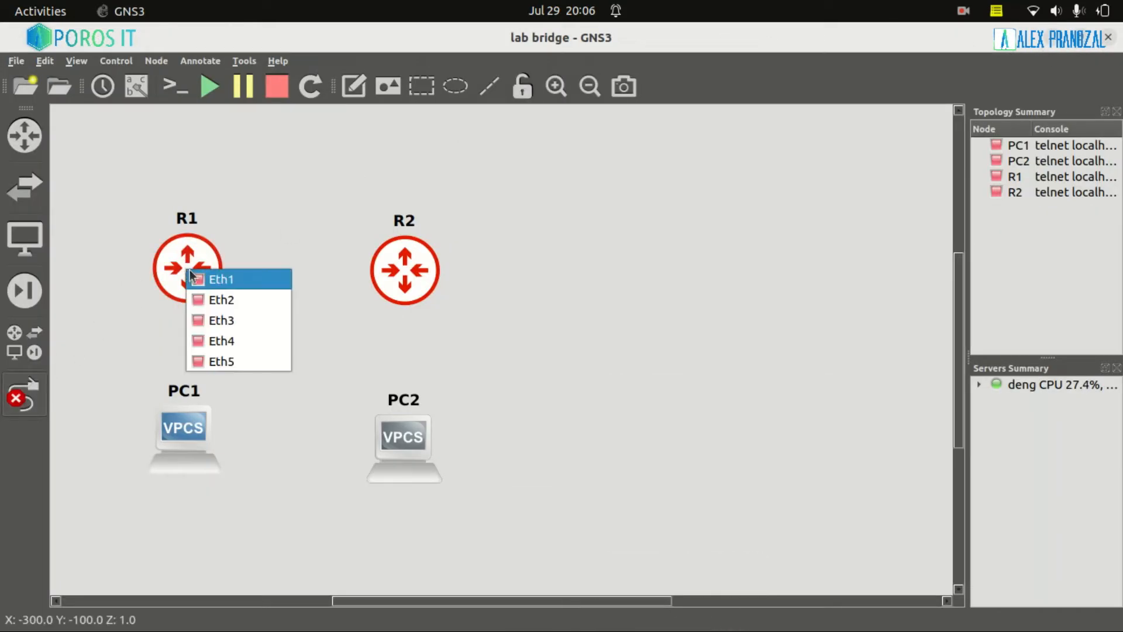
pyautogui.click(224, 301)
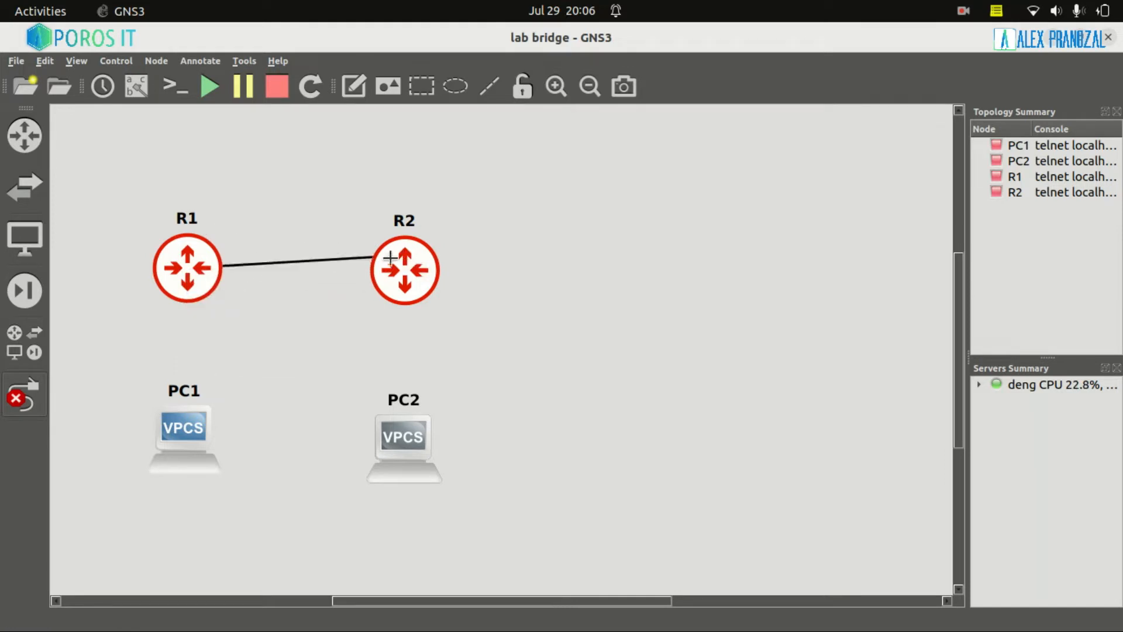
pyautogui.click(408, 278)
pyautogui.click(423, 283)
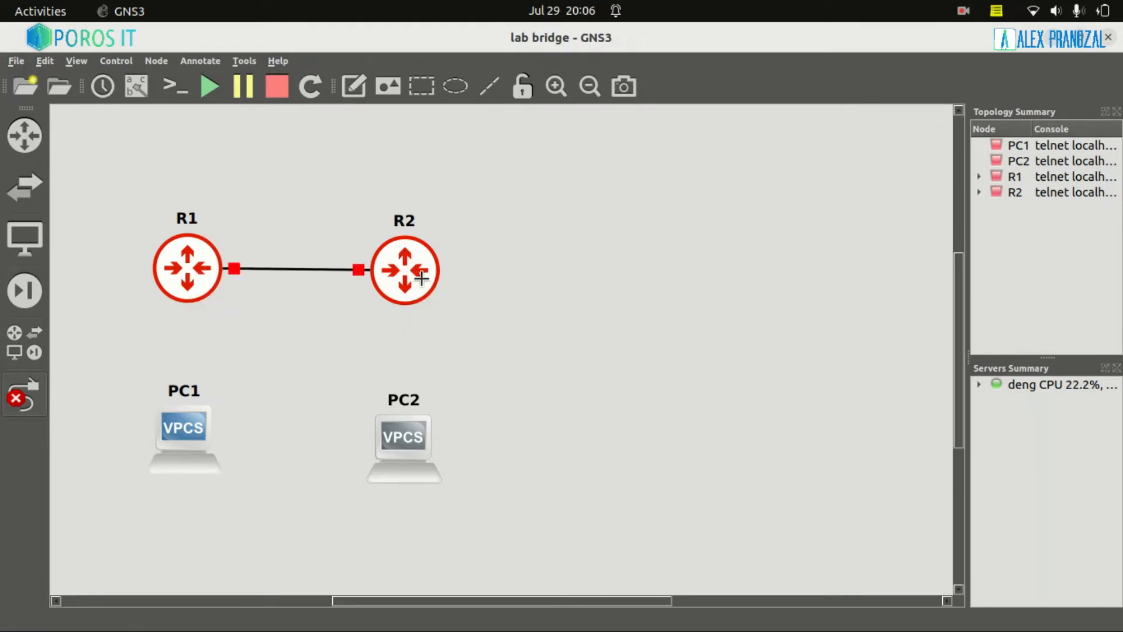
# Connect R1 Eth5 to PC1 Ethernet0 and R2 Eth5 to PC2 Ethernet0.
pyautogui.click(186, 282)
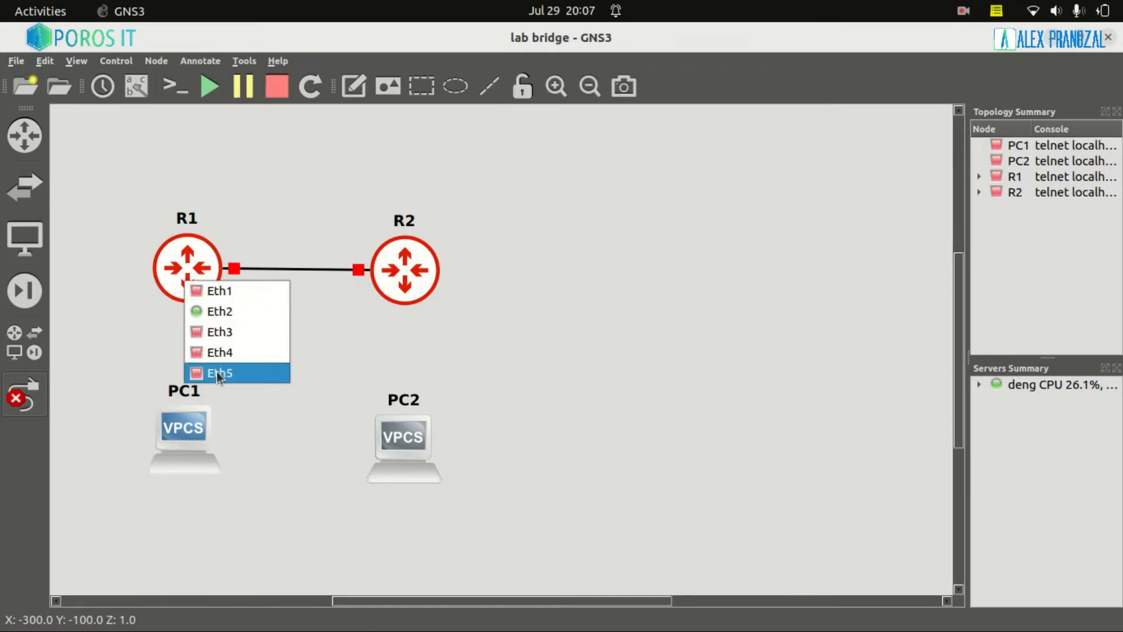
pyautogui.click(216, 371)
pyautogui.click(180, 442)
pyautogui.click(183, 446)
pyautogui.click(409, 271)
pyautogui.click(453, 359)
pyautogui.click(404, 440)
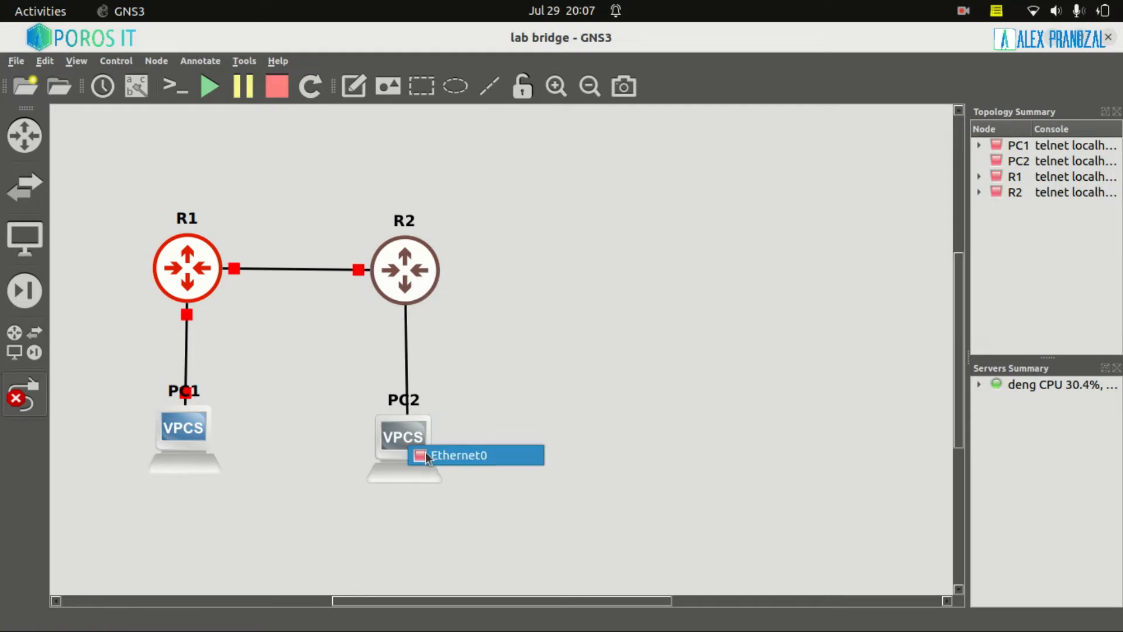
pyautogui.click(433, 455)
pyautogui.click(15, 404)
# Show interface labels on all links and tidy the PC and label positions.
pyautogui.moveTo(389, 438); pyautogui.dragTo(386, 423)
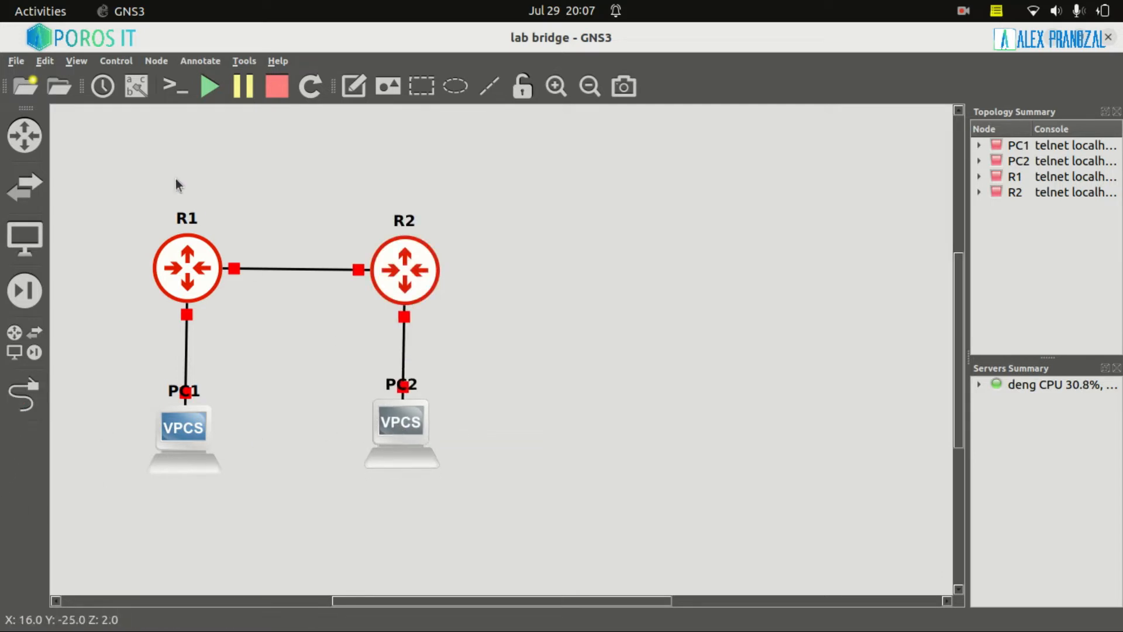
pyautogui.click(137, 95)
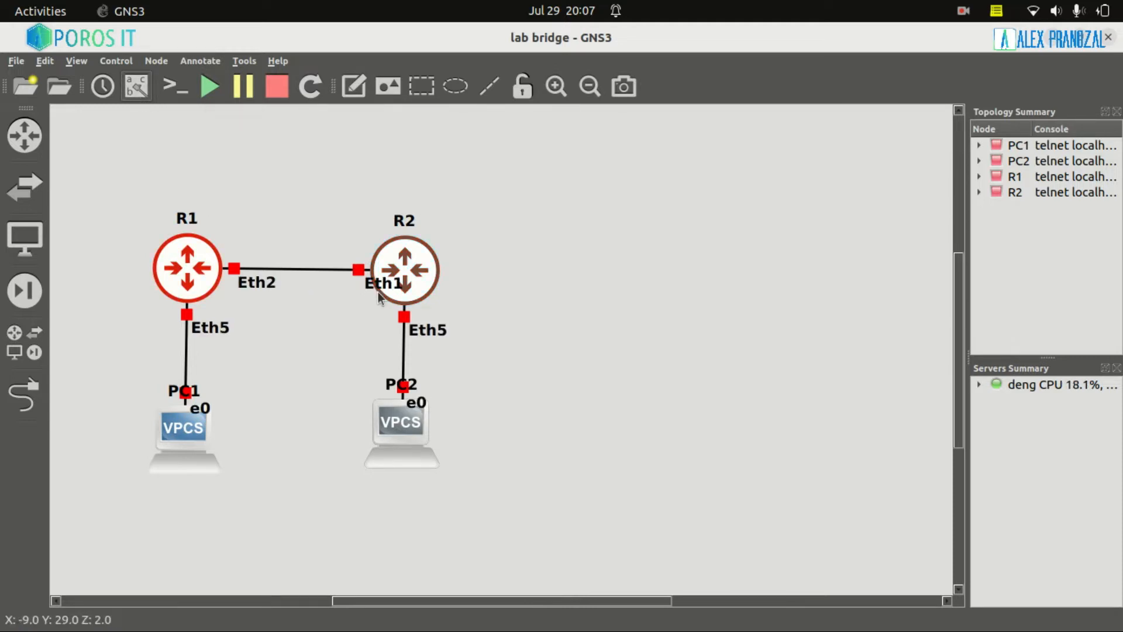
pyautogui.moveTo(378, 291); pyautogui.dragTo(355, 298)
pyautogui.click(309, 205)
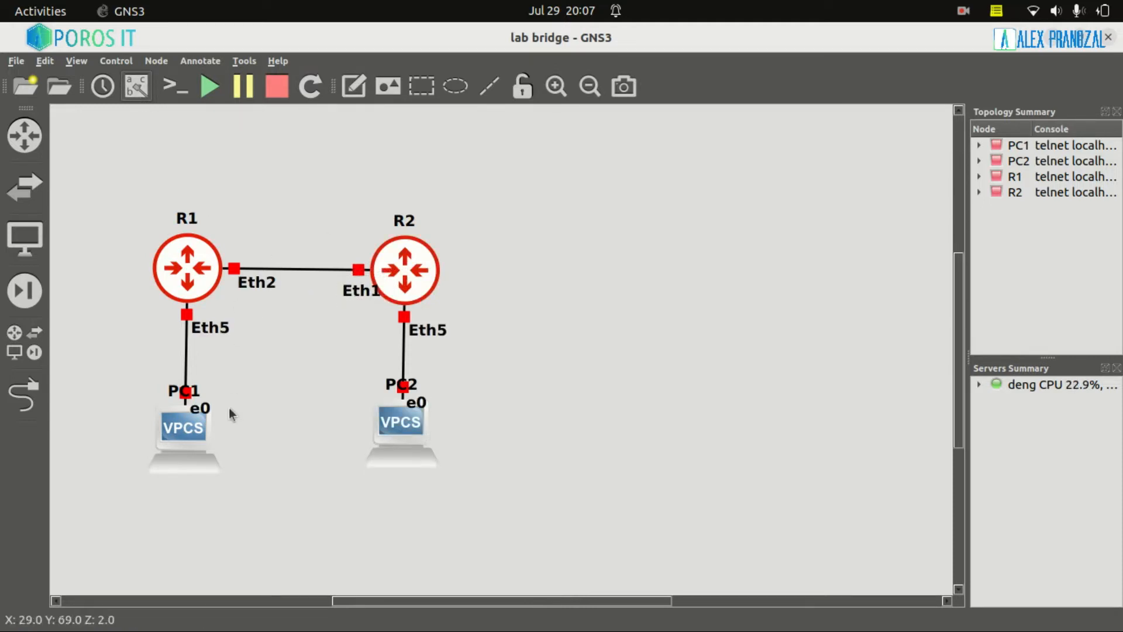
pyautogui.moveTo(194, 456); pyautogui.dragTo(205, 480)
pyautogui.moveTo(425, 438); pyautogui.dragTo(421, 453)
pyautogui.moveTo(182, 481); pyautogui.dragTo(170, 469)
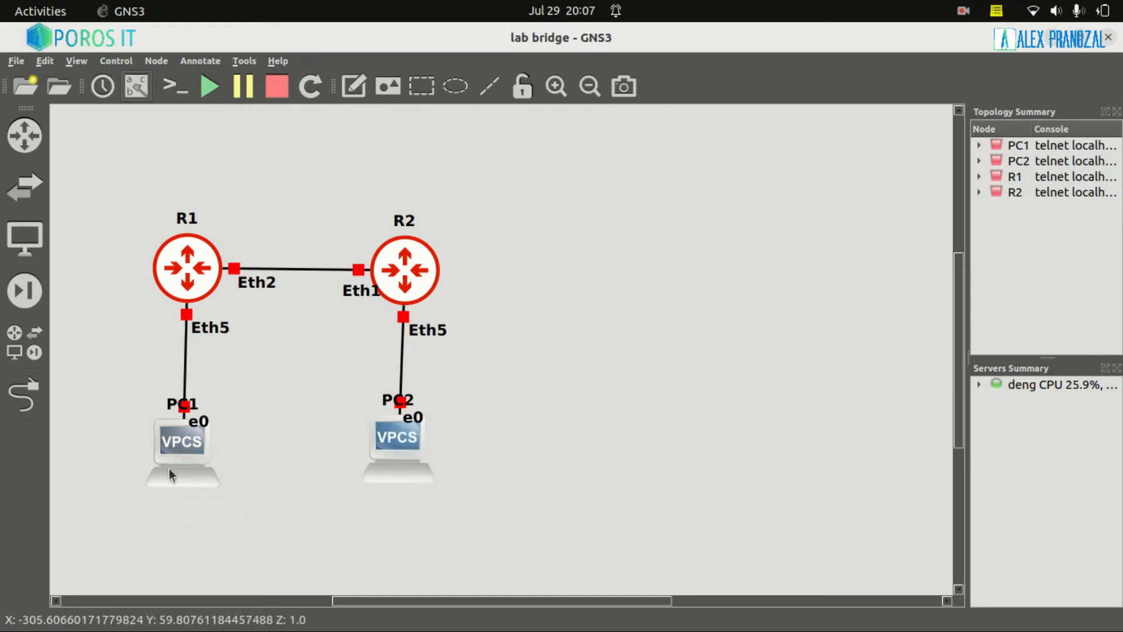
pyautogui.moveTo(363, 468); pyautogui.dragTo(373, 470)
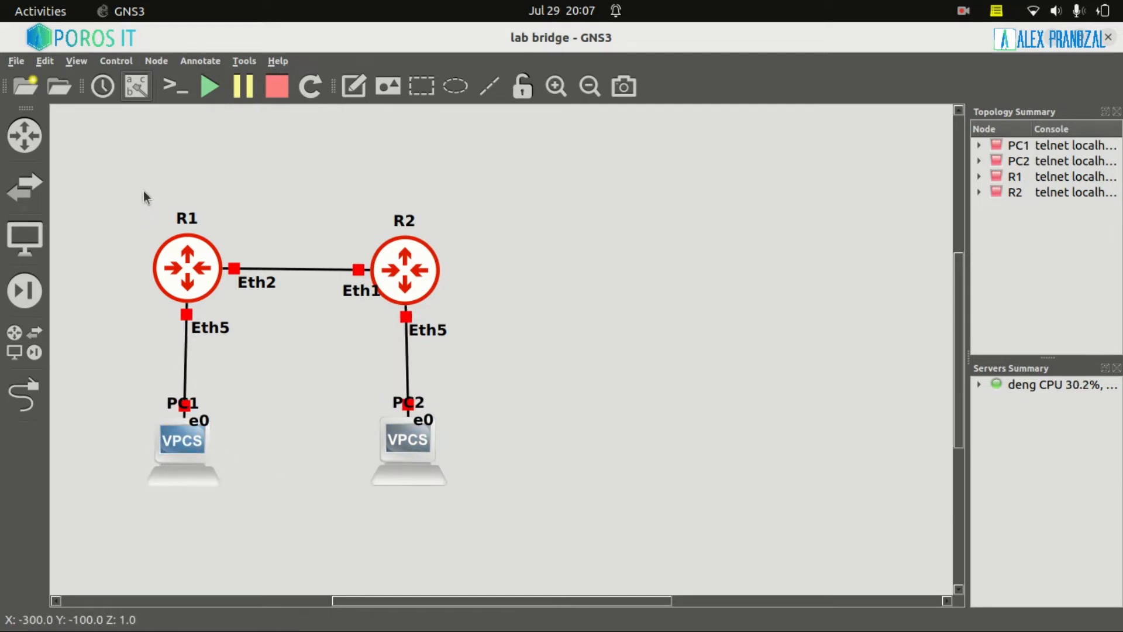
# Start all lab devices and move R1's console tab to the front of Konsole.
pyautogui.click(210, 88)
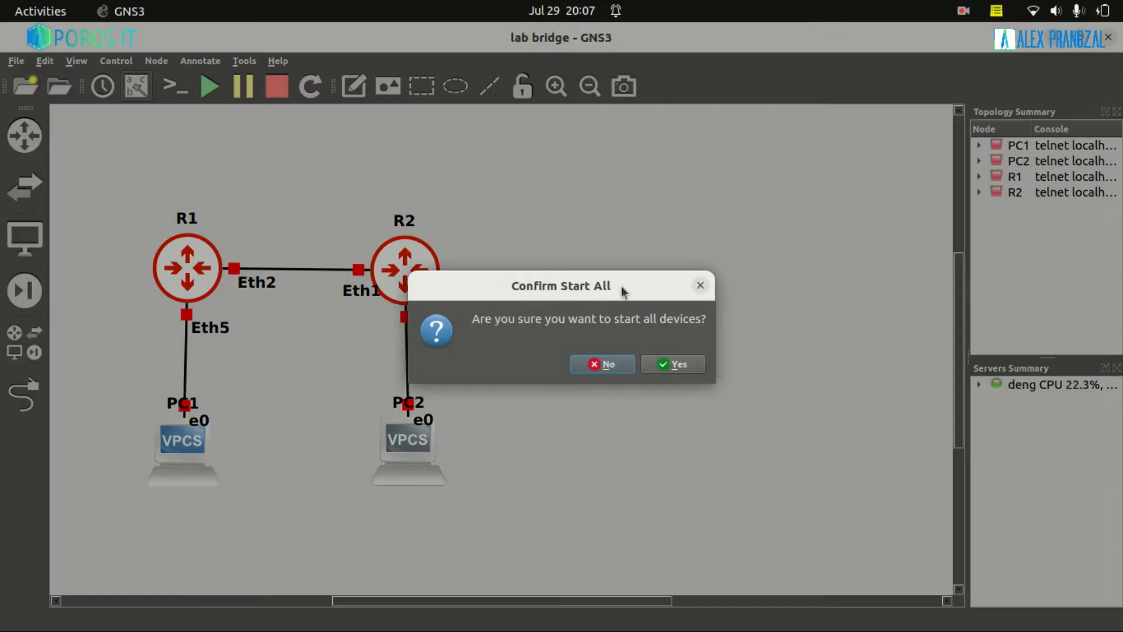
pyautogui.click(676, 366)
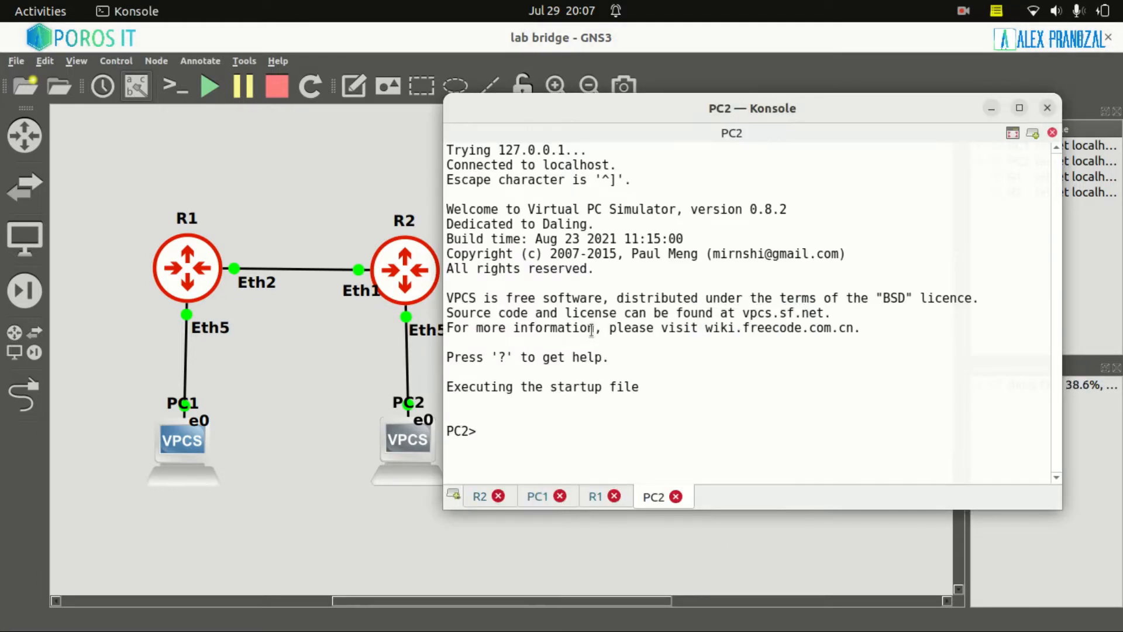
pyautogui.moveTo(595, 500); pyautogui.dragTo(494, 506)
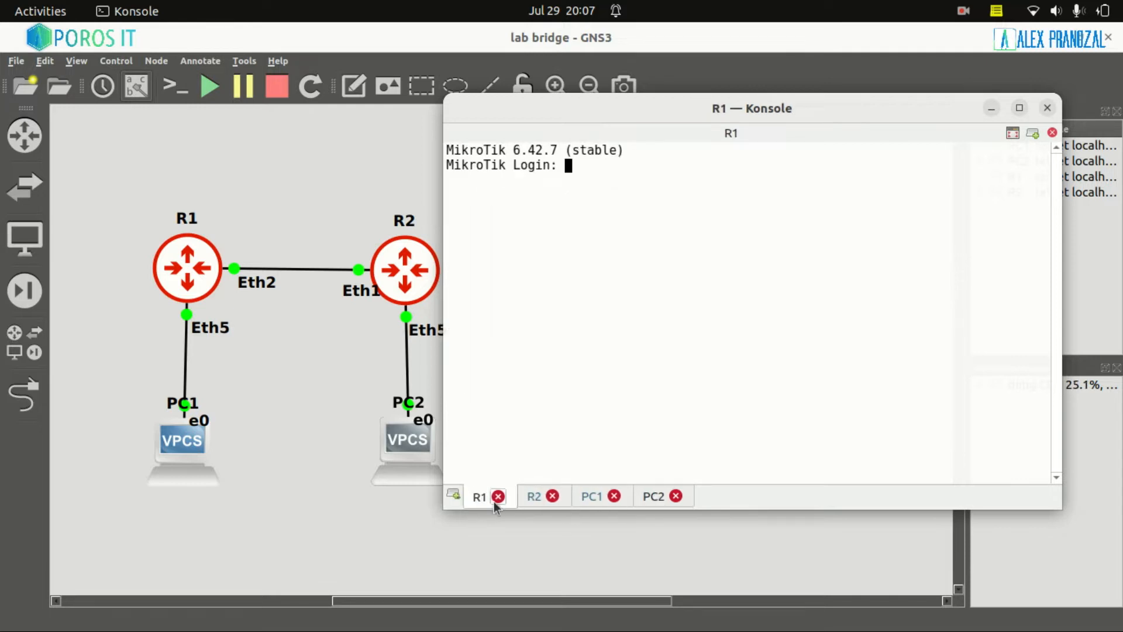
# Check the R2, PC2 and R1 consoles, ending at PC1's VPCS prompt.
pyautogui.click(533, 501)
pyautogui.click(599, 500)
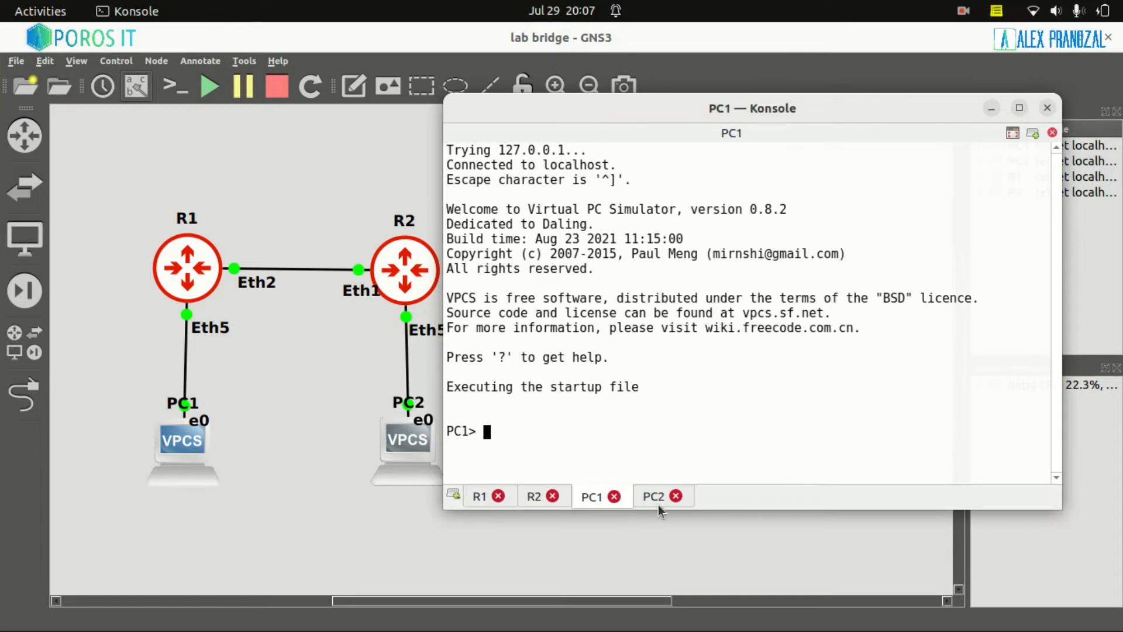
pyautogui.click(657, 506)
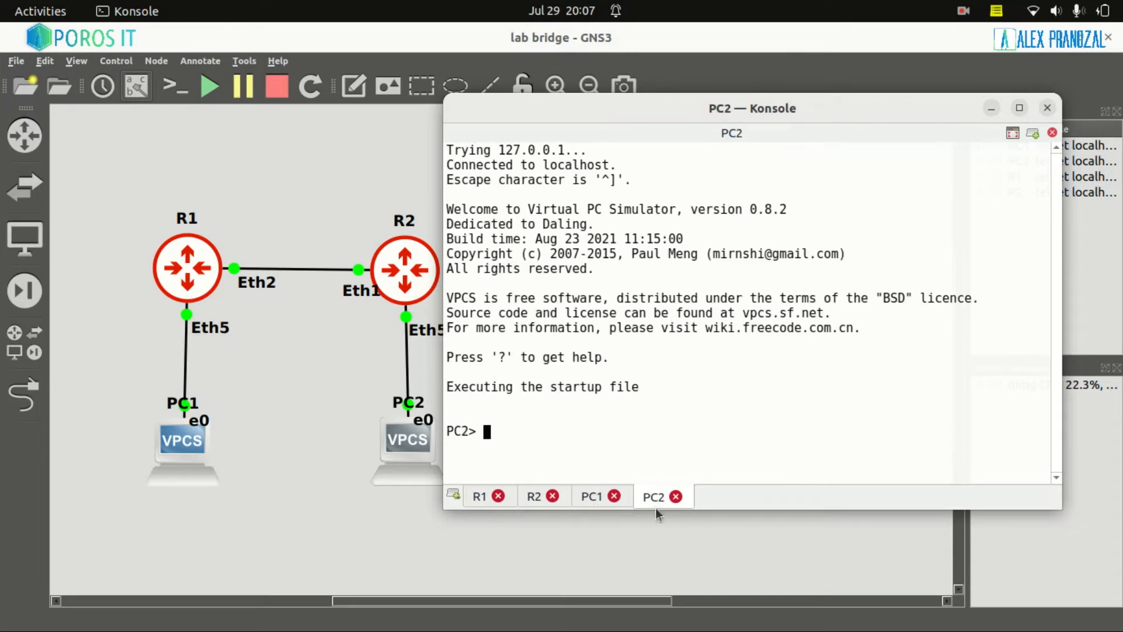
pyautogui.click(478, 499)
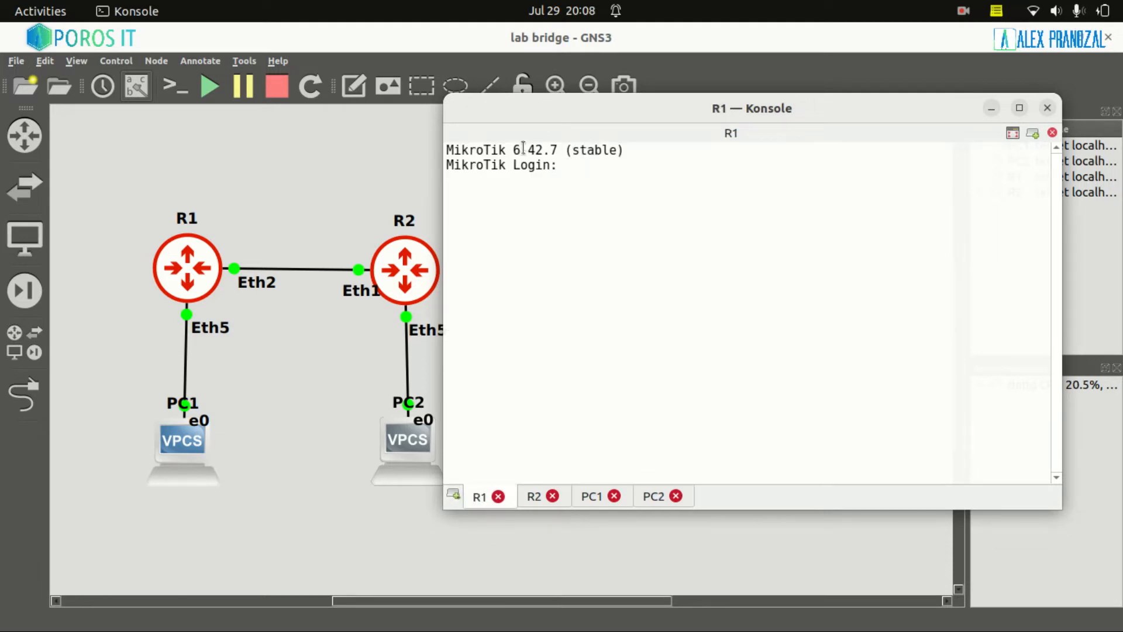
pyautogui.moveTo(518, 166); pyautogui.dragTo(459, 143)
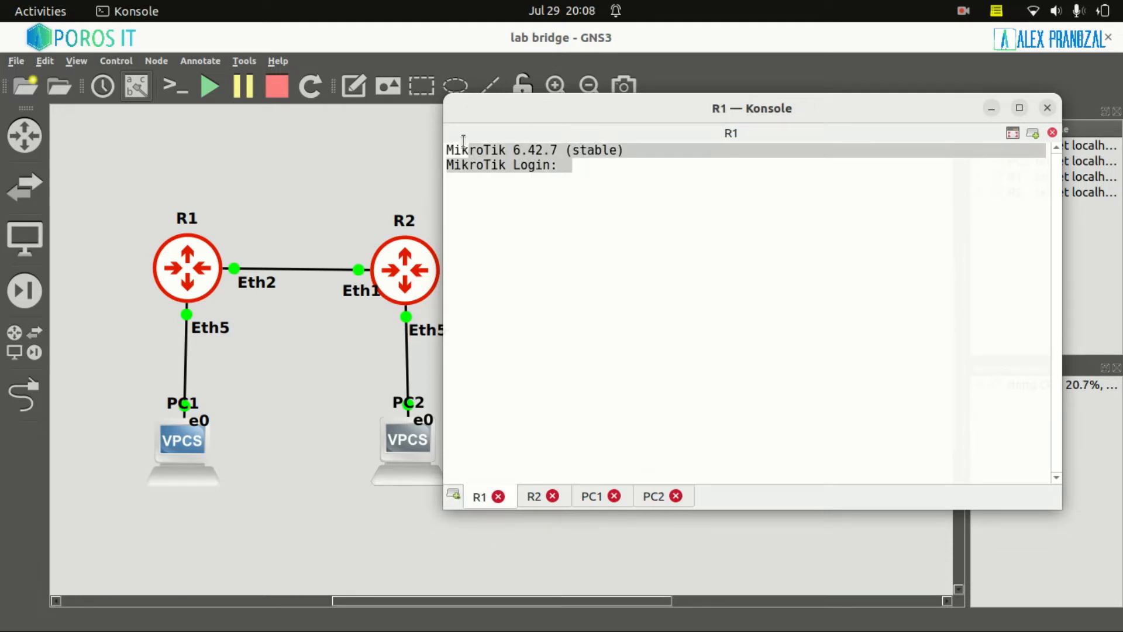
pyautogui.click(578, 207)
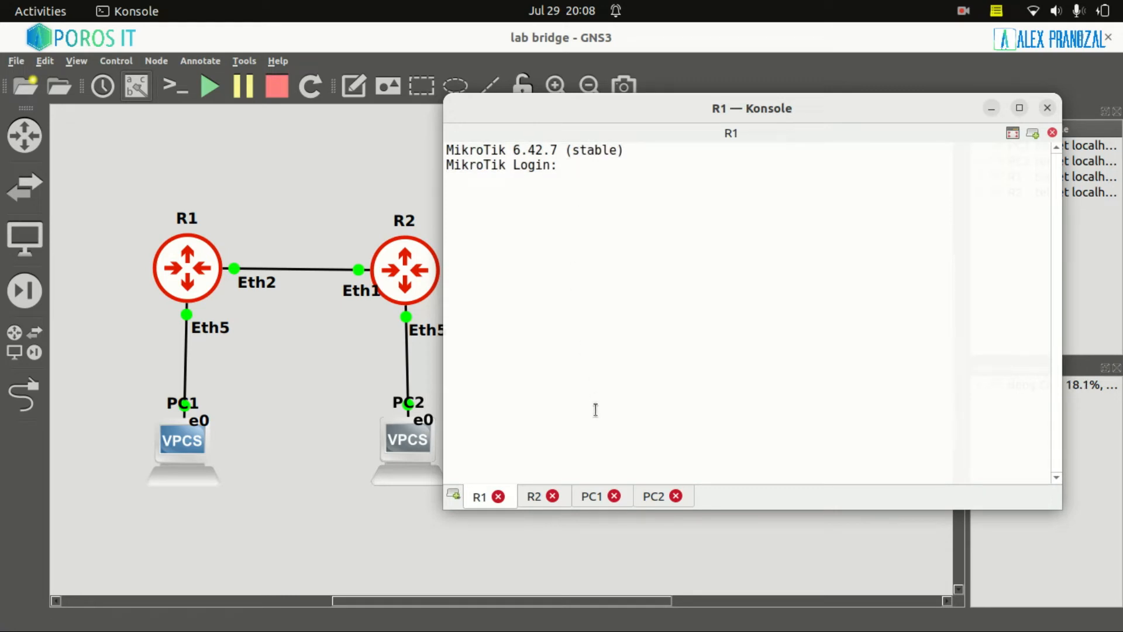
pyautogui.click(593, 497)
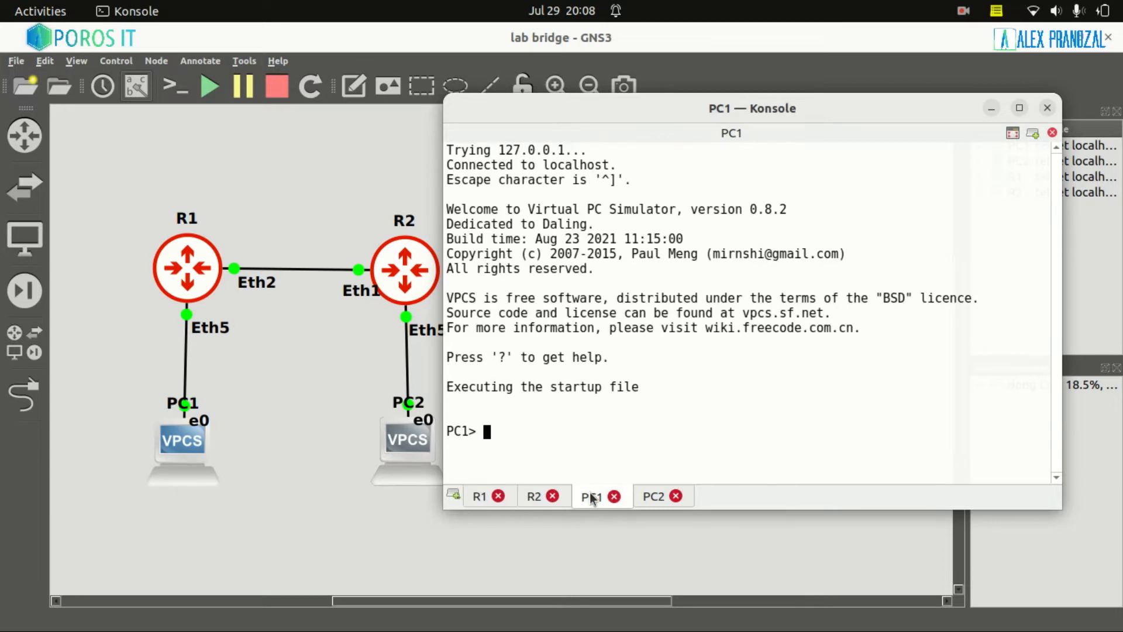
# Assign PC1 the address 192.168.1.1/24.
pyautogui.moveTo(476, 432); pyautogui.dragTo(433, 424)
pyautogui.click(589, 429)
pyautogui.write('ip 192.168')
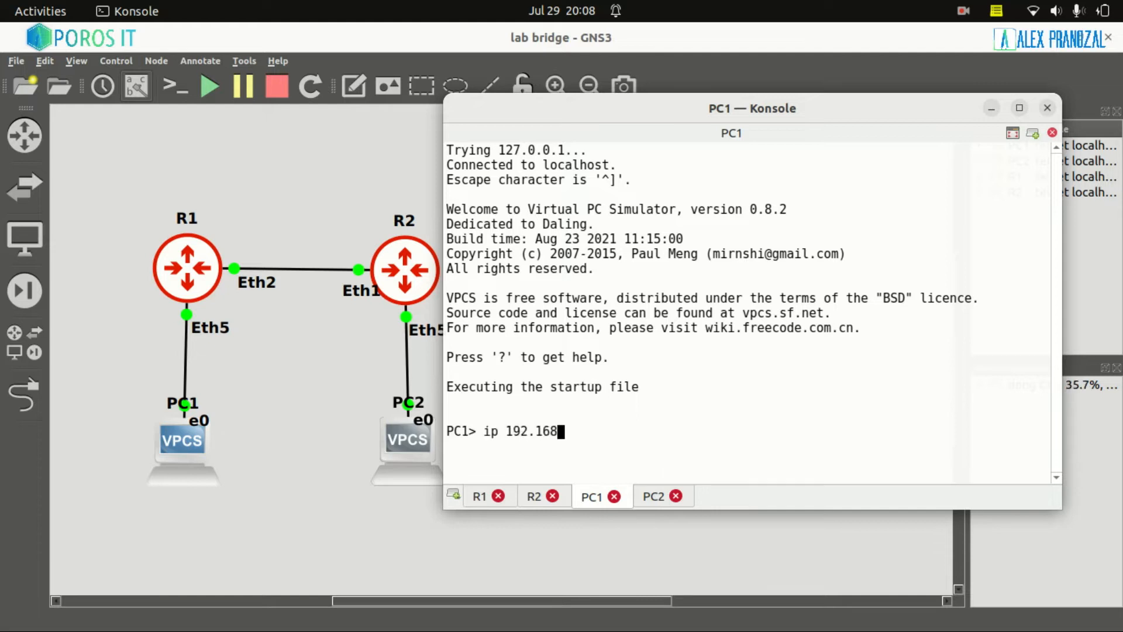
pyautogui.write('.1.1/24')
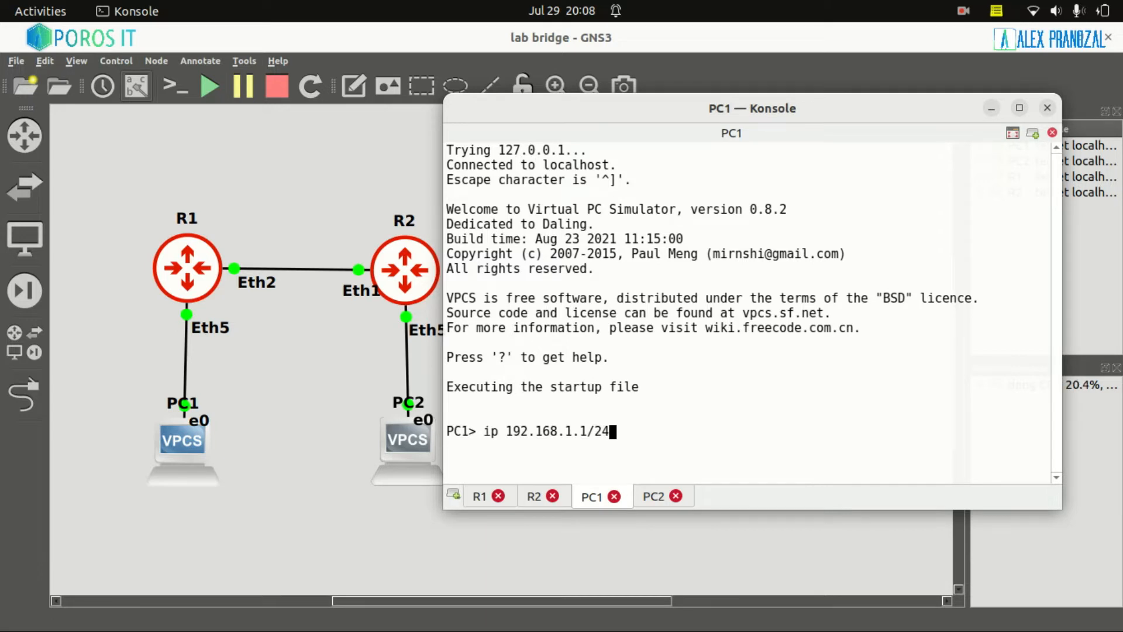
pyautogui.press('Return')
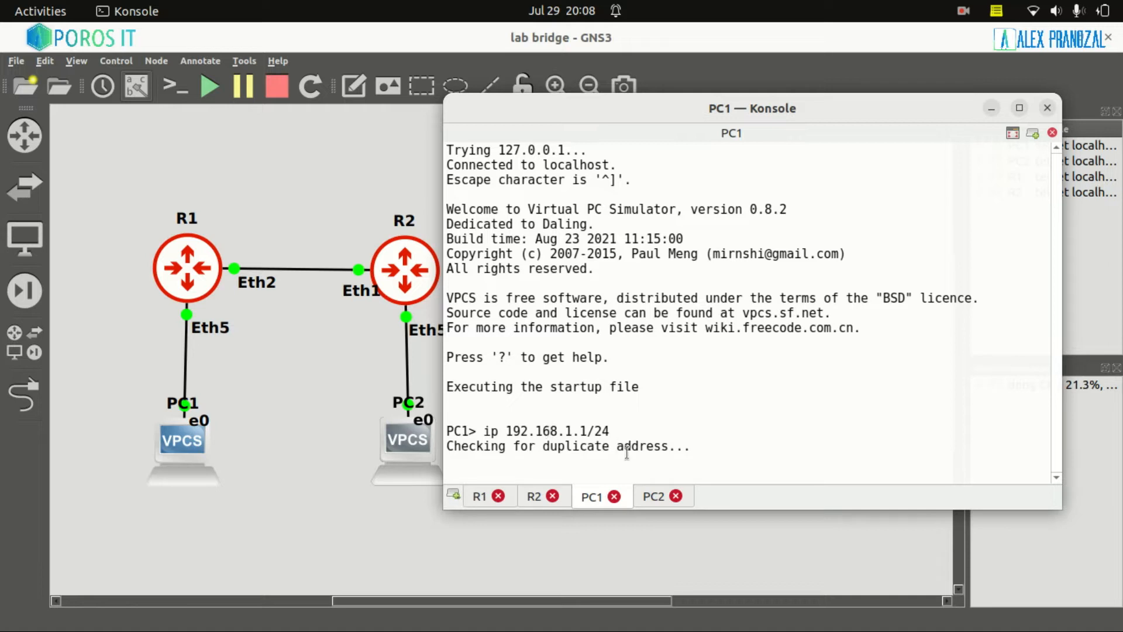
# Assign PC2 the address 192.168.1.2/24 and recheck PC1's console.
pyautogui.click(654, 501)
pyautogui.write('ip 192.168.1.1/2')
pyautogui.click(588, 496)
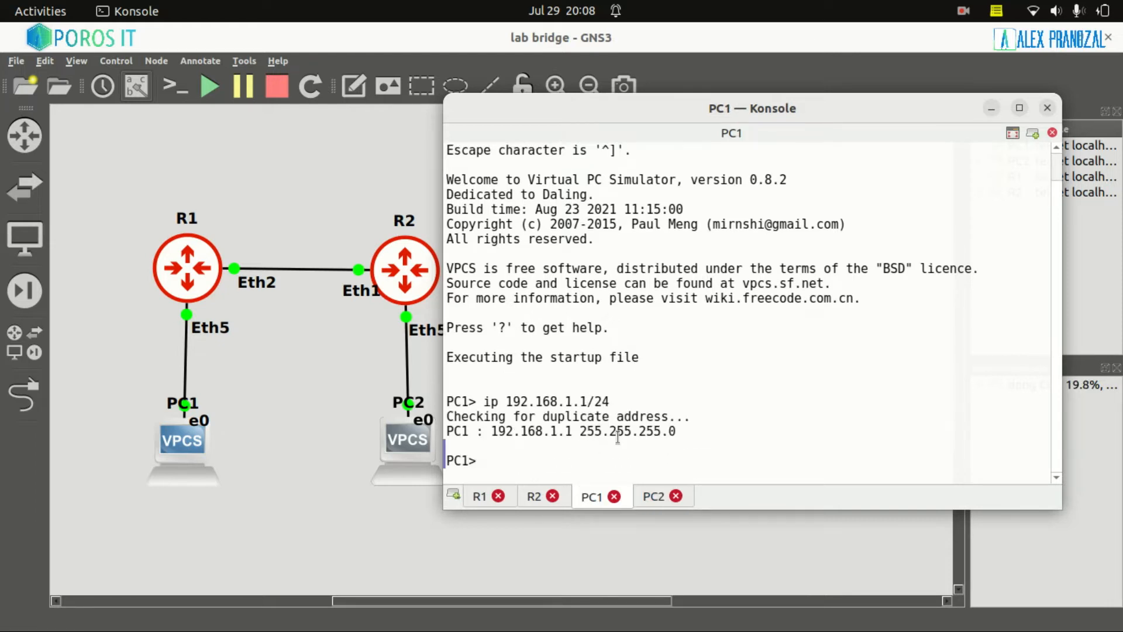
pyautogui.click(653, 496)
pyautogui.moveTo(477, 431); pyautogui.dragTo(436, 431)
pyautogui.click(667, 431)
pyautogui.write('/24')
pyautogui.press('Return')
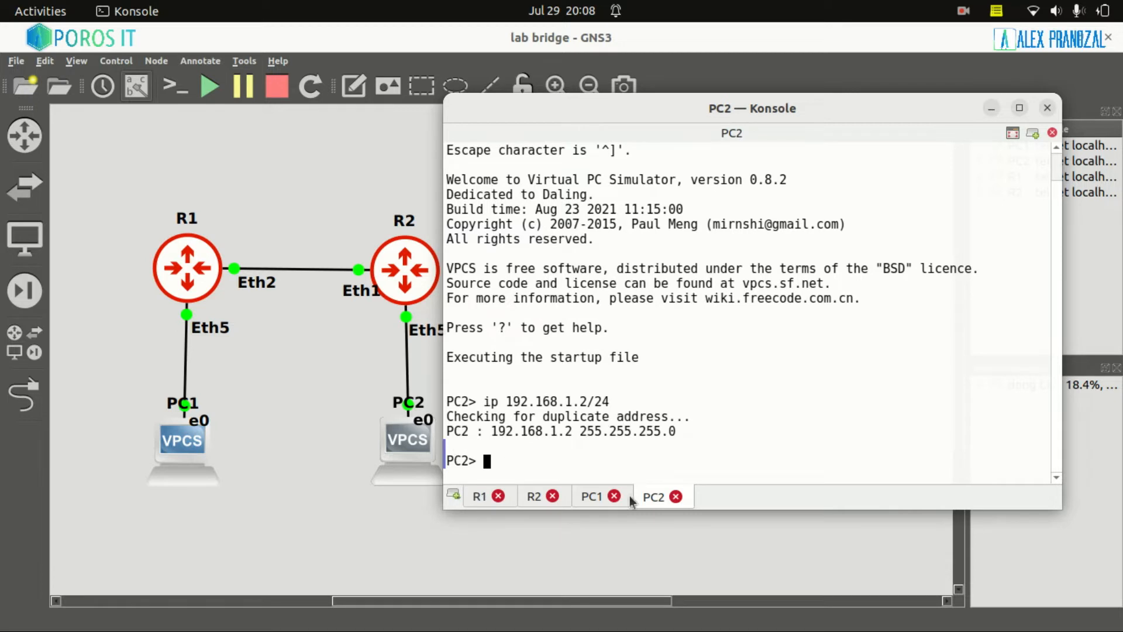
pyautogui.click(591, 498)
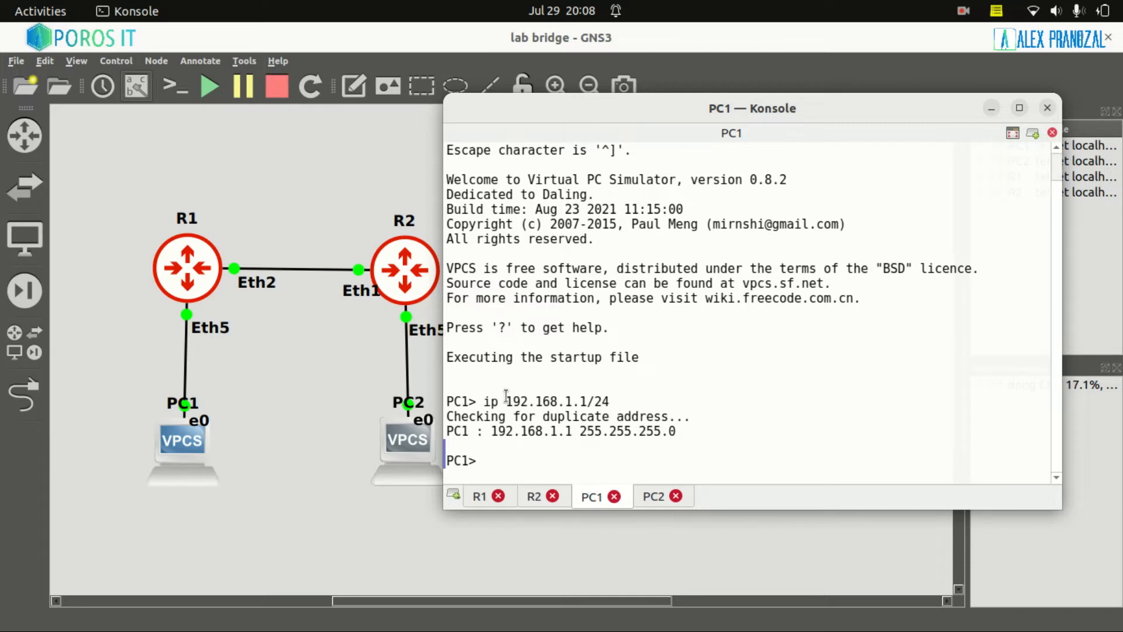
pyautogui.click(480, 499)
# Log into R1 as admin, decline the license, and set its identity to R1.
pyautogui.write('admin')
pyautogui.press('Return')
pyautogui.press('Return')
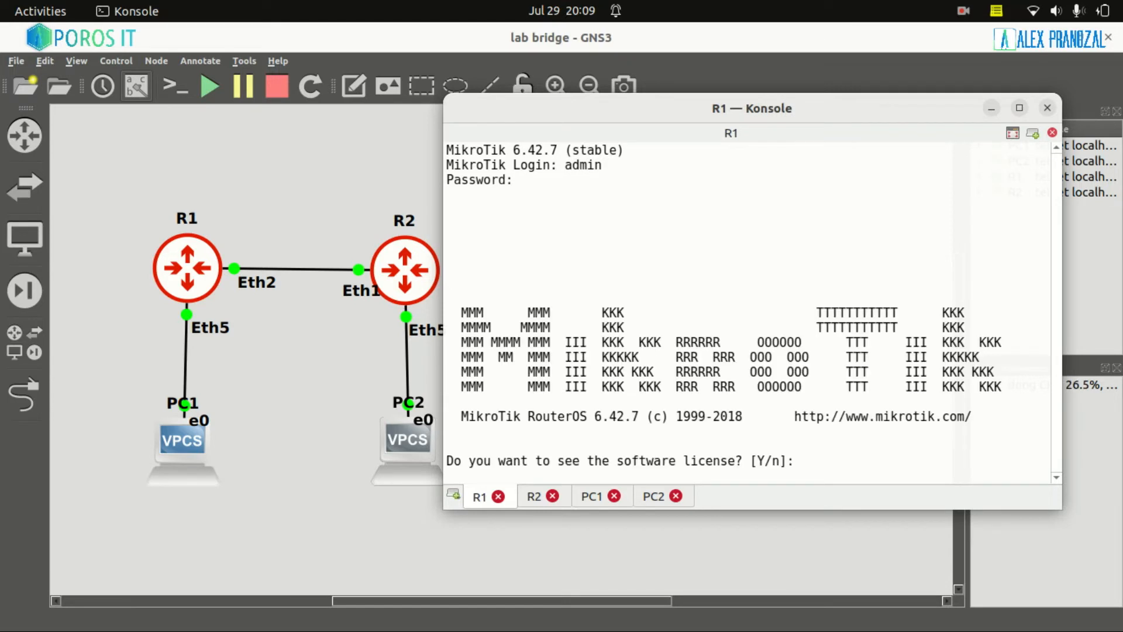
pyautogui.write('n@MikroTik] > sy id')
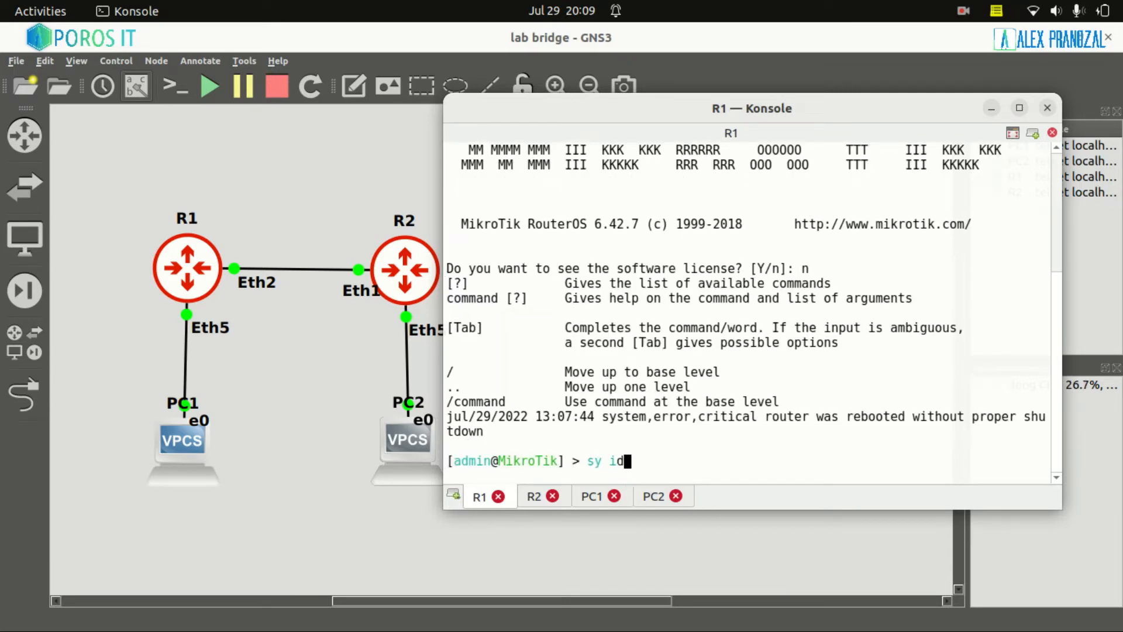
pyautogui.write('e se na=')
pyautogui.write('R1')
pyautogui.press('Return')
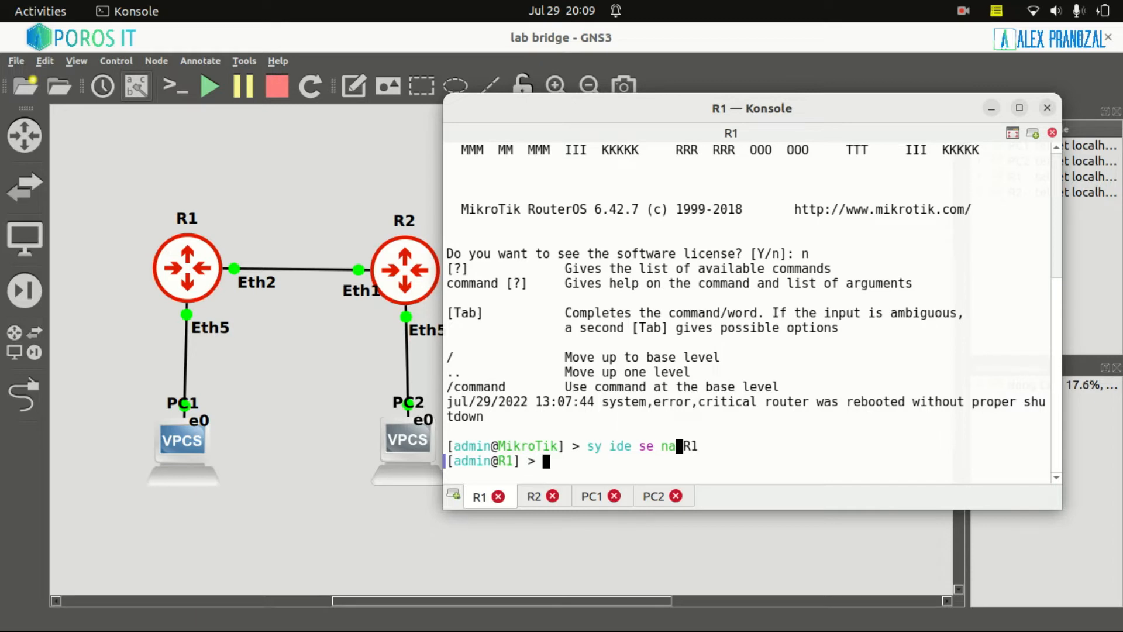
# Create the bridge interface bridge1 and list R1's interfaces.
pyautogui.write('interface ')
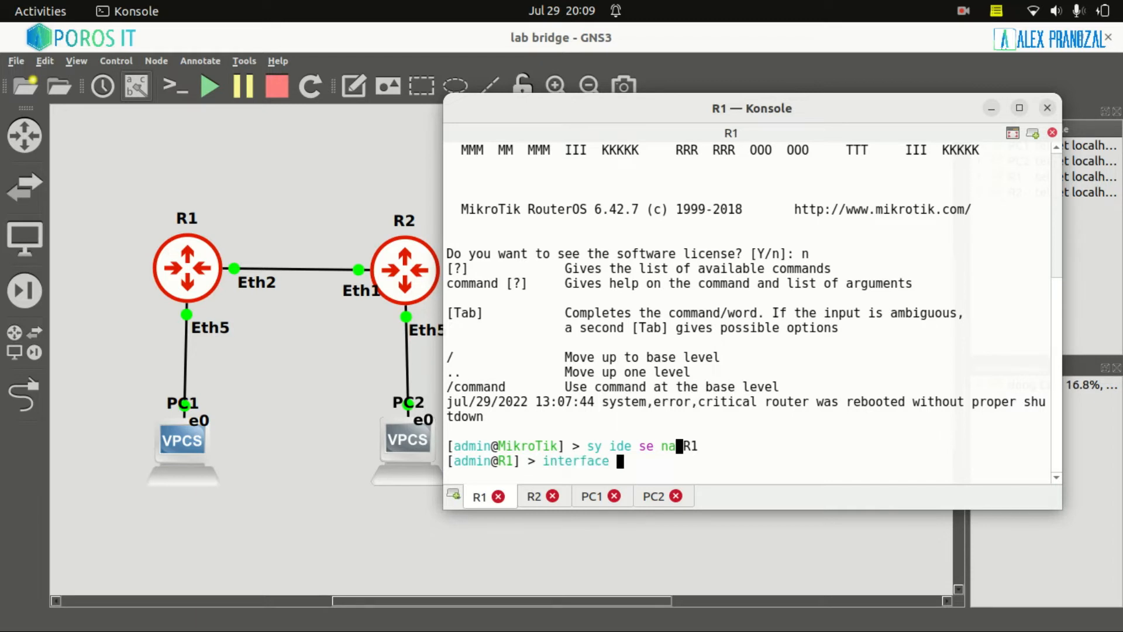
pyautogui.write('bridge add name=')
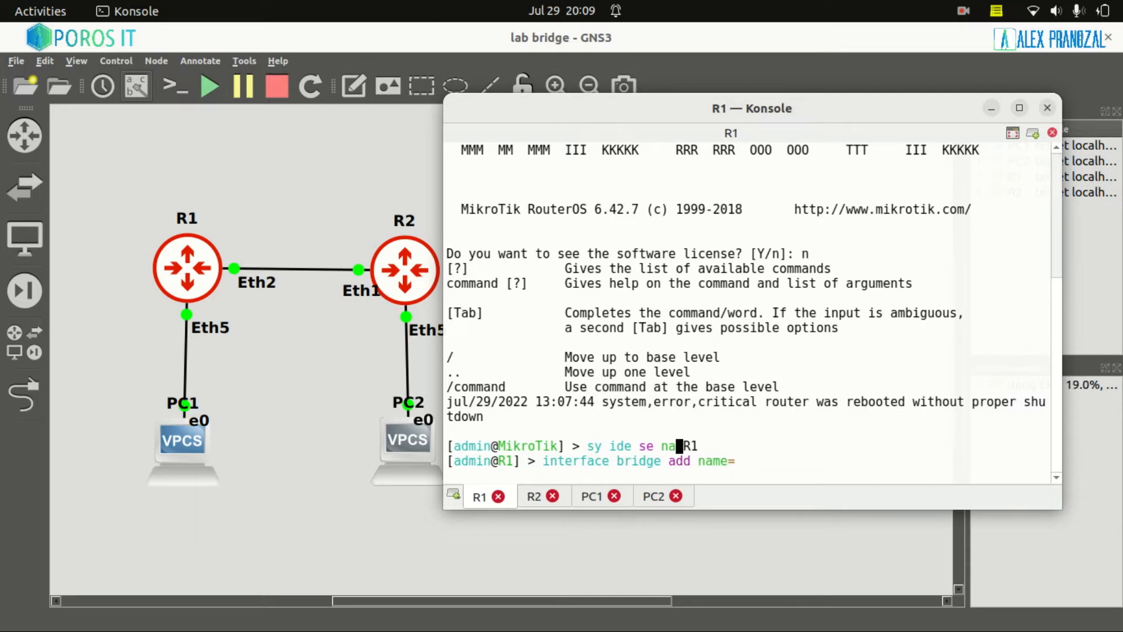
pyautogui.write('bridge1')
pyautogui.press('Return')
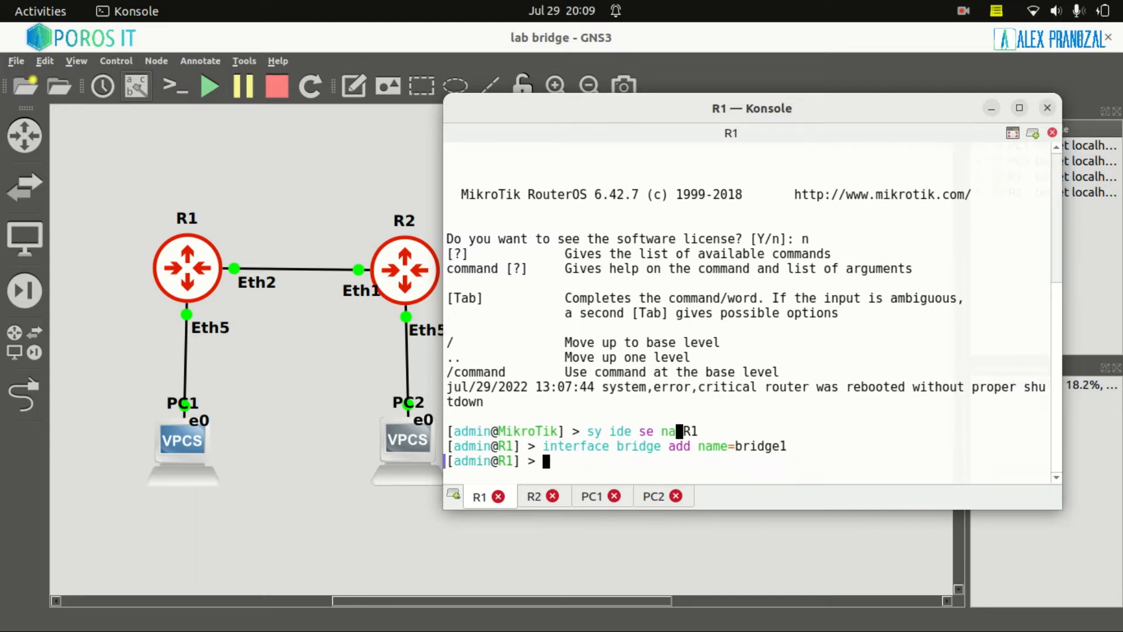
pyautogui.write('interface print')
pyautogui.press('Return')
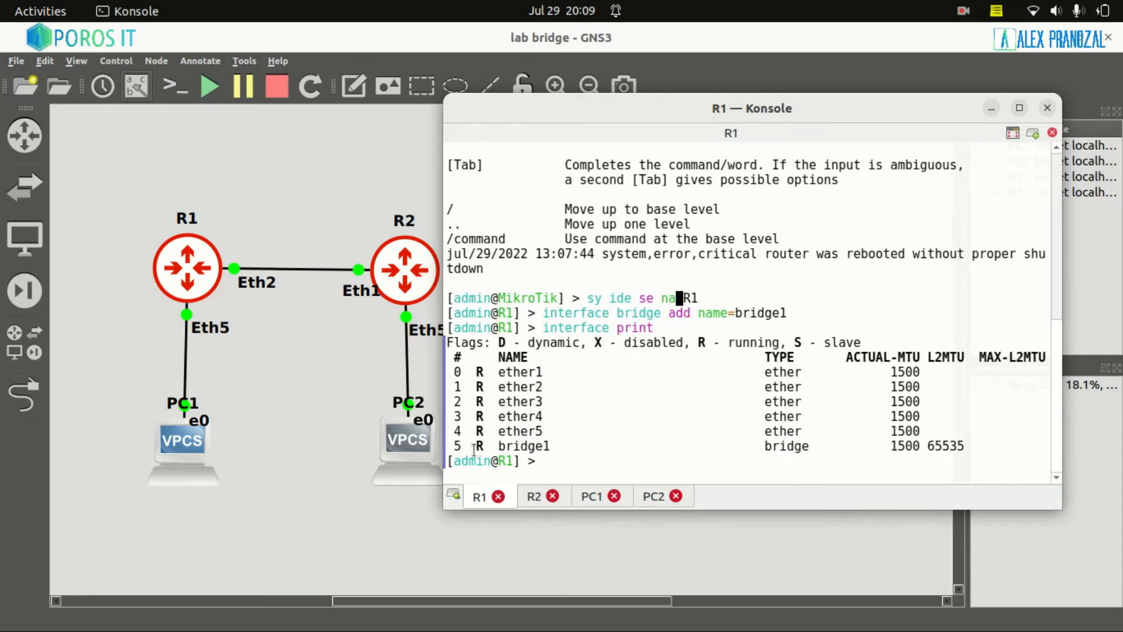
# Inspect the bridge1 and ether1–ether4 entries in R1's interface list.
pyautogui.moveTo(476, 445)
pyautogui.mouseDown()
pyautogui.moveTo(562, 445)
pyautogui.moveTo(476, 450)
pyautogui.mouseUp()
pyautogui.click(453, 371)
pyautogui.moveTo(453, 371); pyautogui.dragTo(543, 431)
pyautogui.click(619, 414)
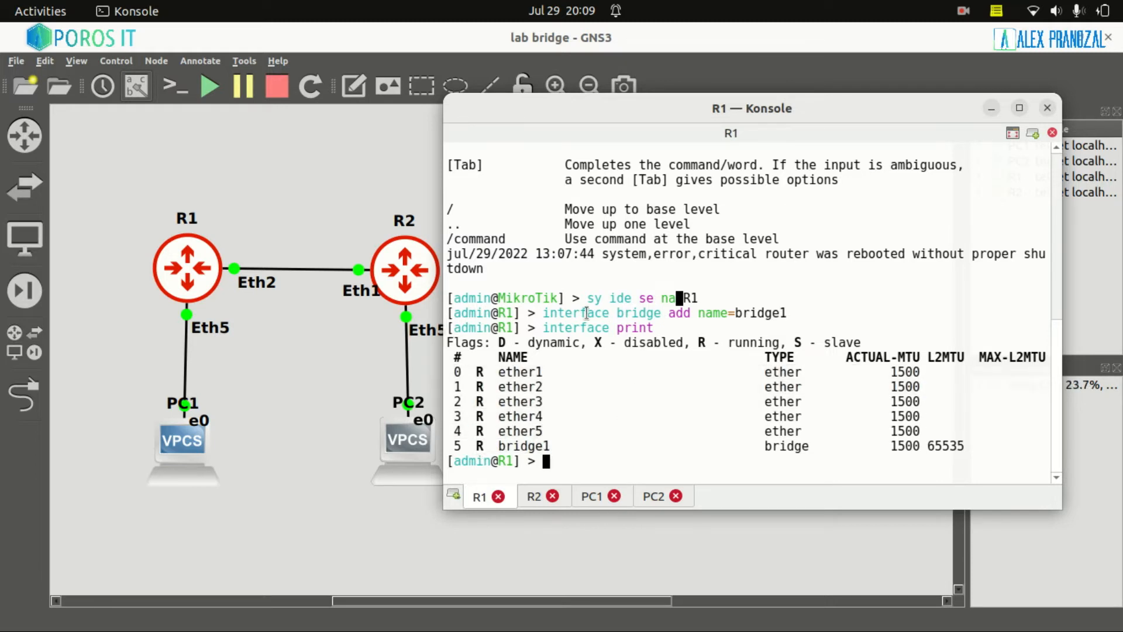
pyautogui.moveTo(543, 314); pyautogui.dragTo(670, 316)
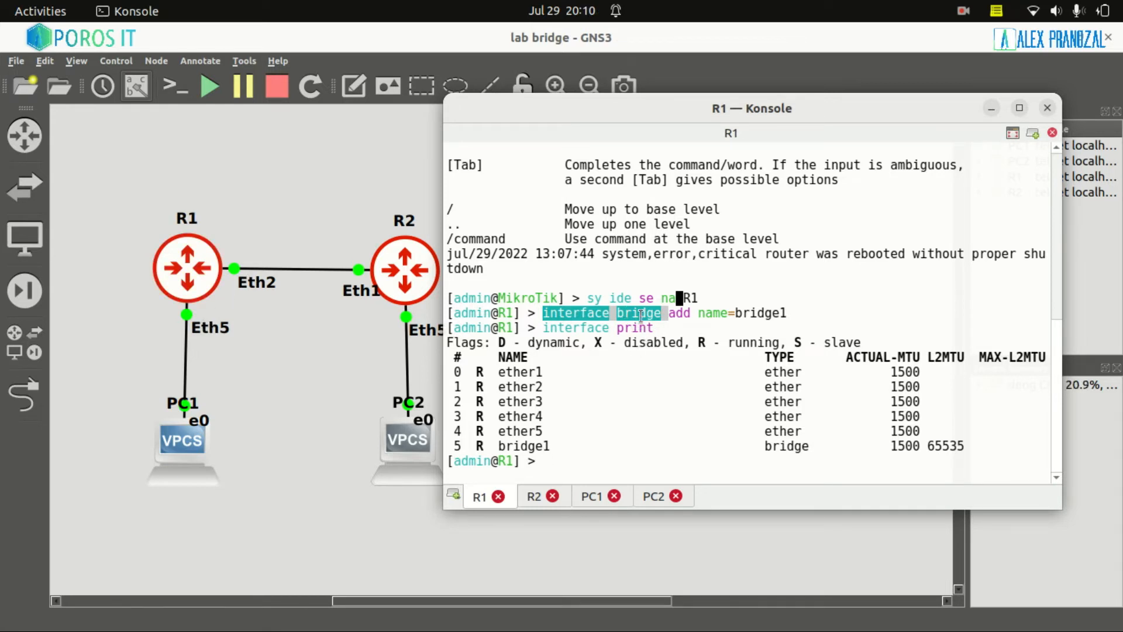
pyautogui.click(577, 417)
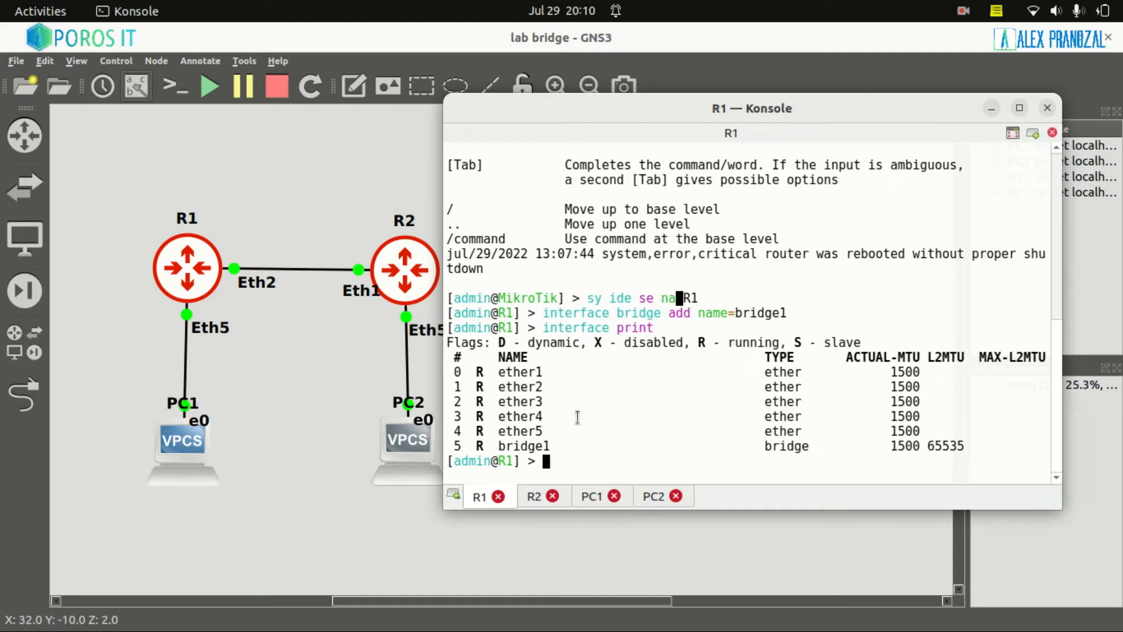
pyautogui.write('interface b')
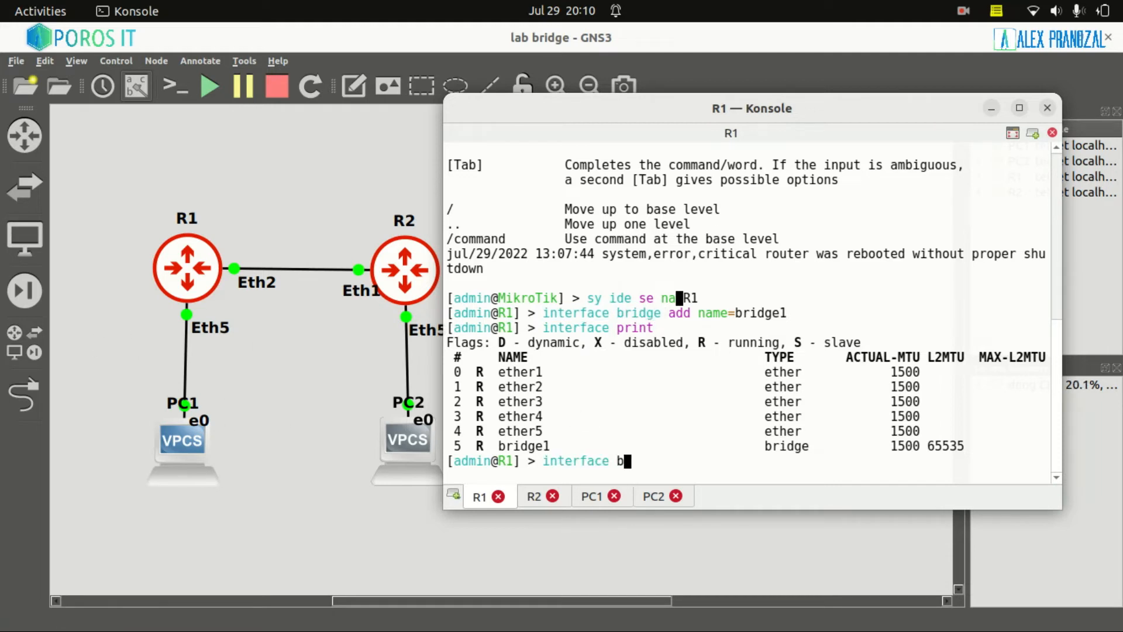
pyautogui.write('ridge port add ')
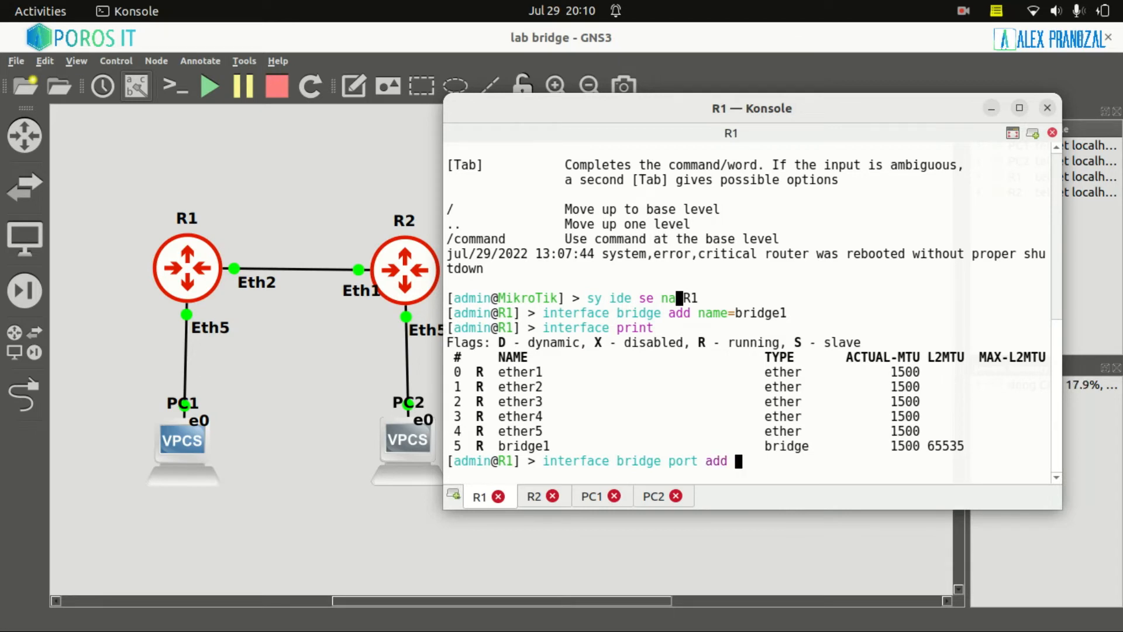
pyautogui.write('inter')
# Add ether2 to bridge1 as a bridge port on R1.
pyautogui.press('Tab')
pyautogui.write('ether2 ')
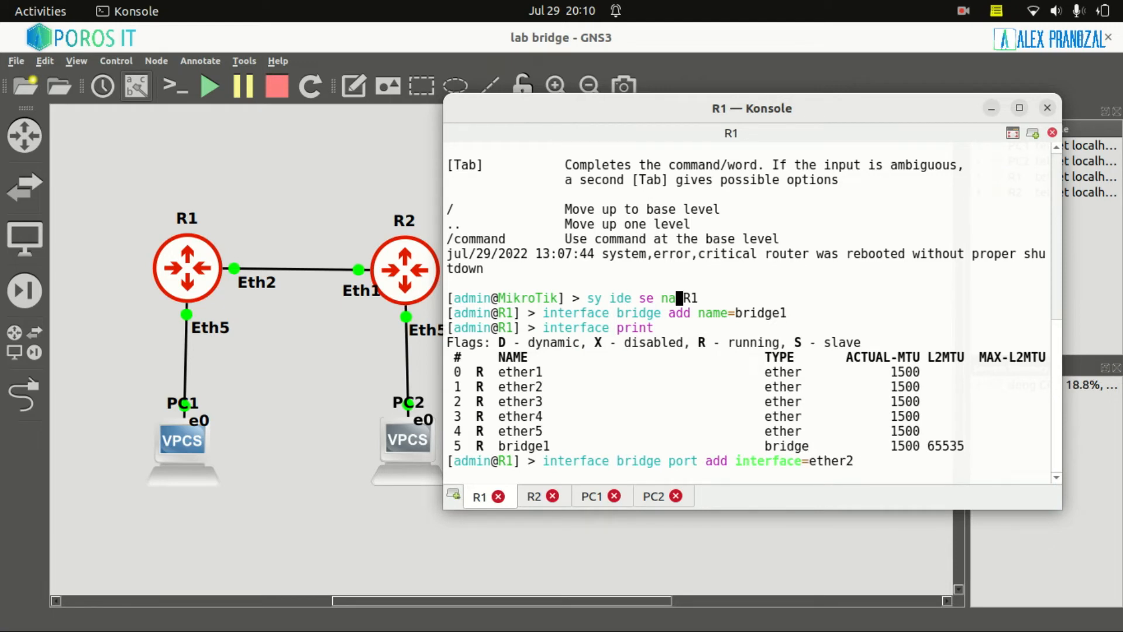
pyautogui.write('br')
pyautogui.press('Tab')
pyautogui.write('b')
pyautogui.press('Tab')
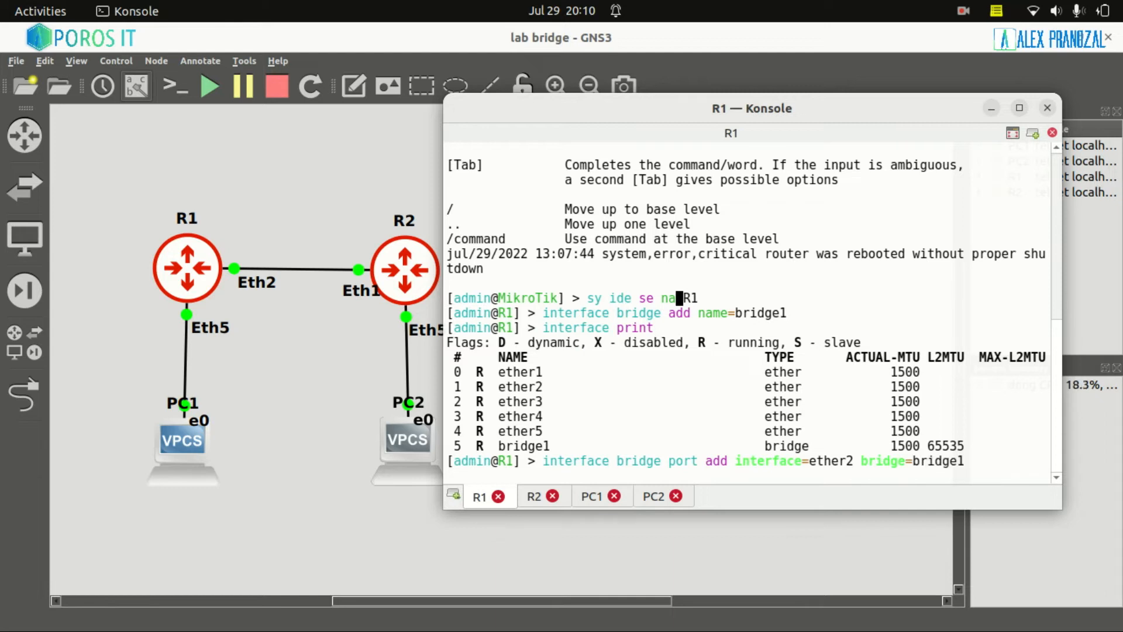
pyautogui.press('Return')
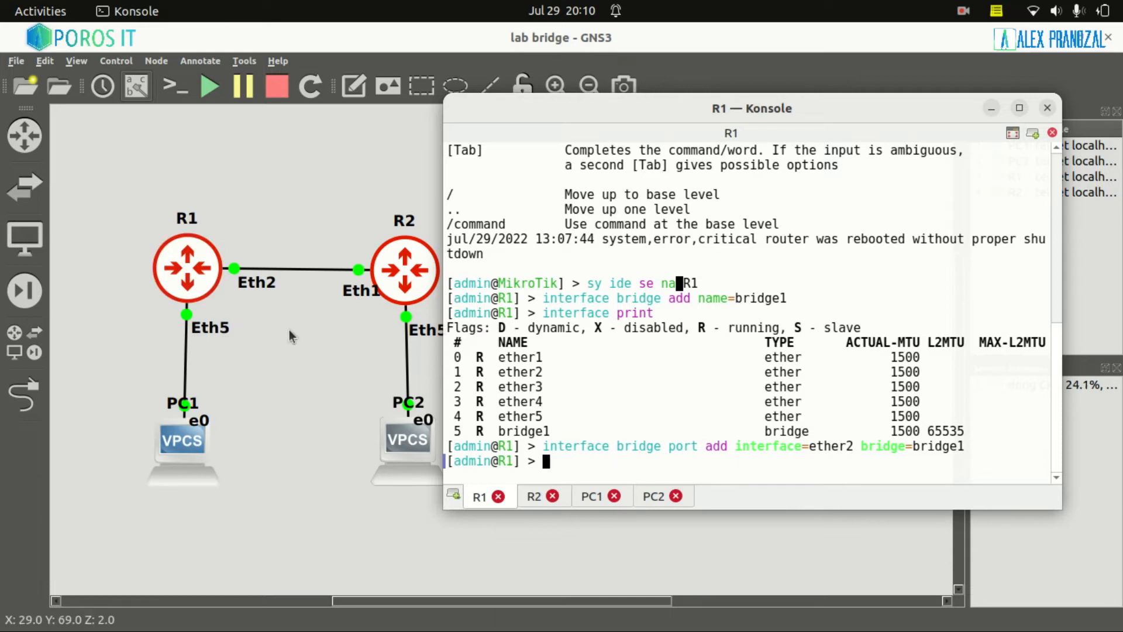
# Add ether5 to bridge1 as a bridge port on R1.
pyautogui.write('in')
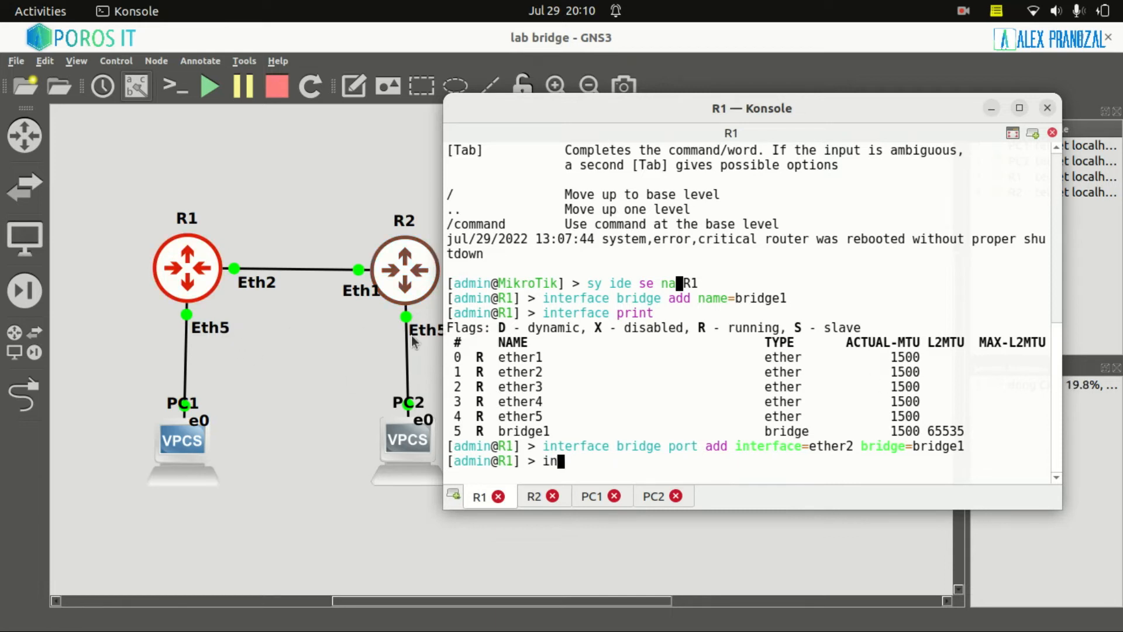
pyautogui.write('terface bridge port add inter')
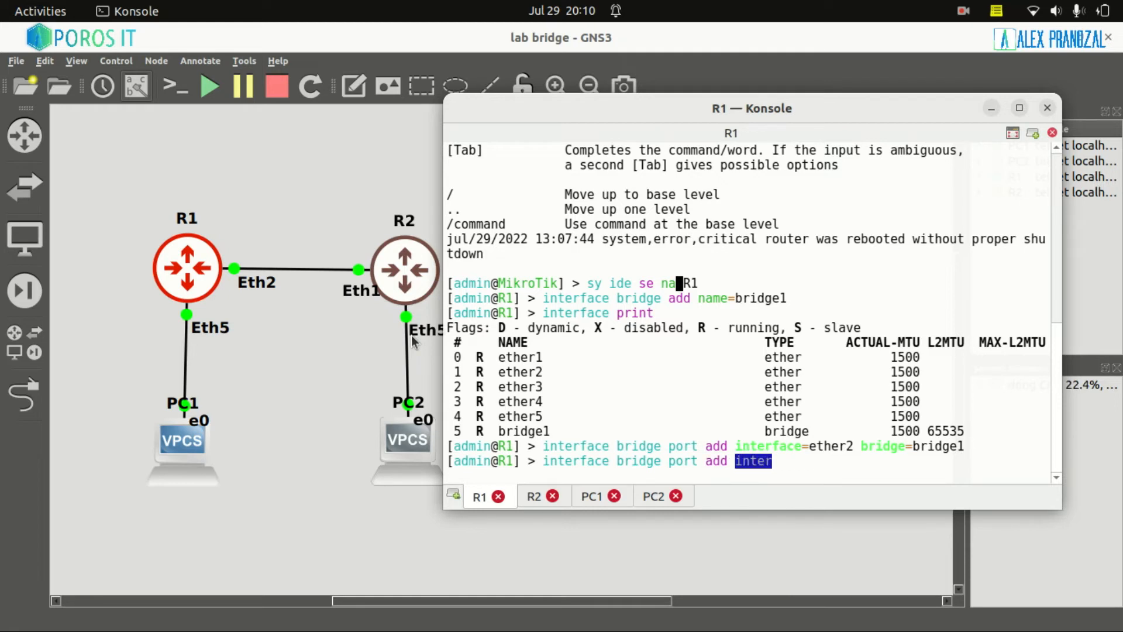
pyautogui.press('Tab')
pyautogui.write('ether5 ')
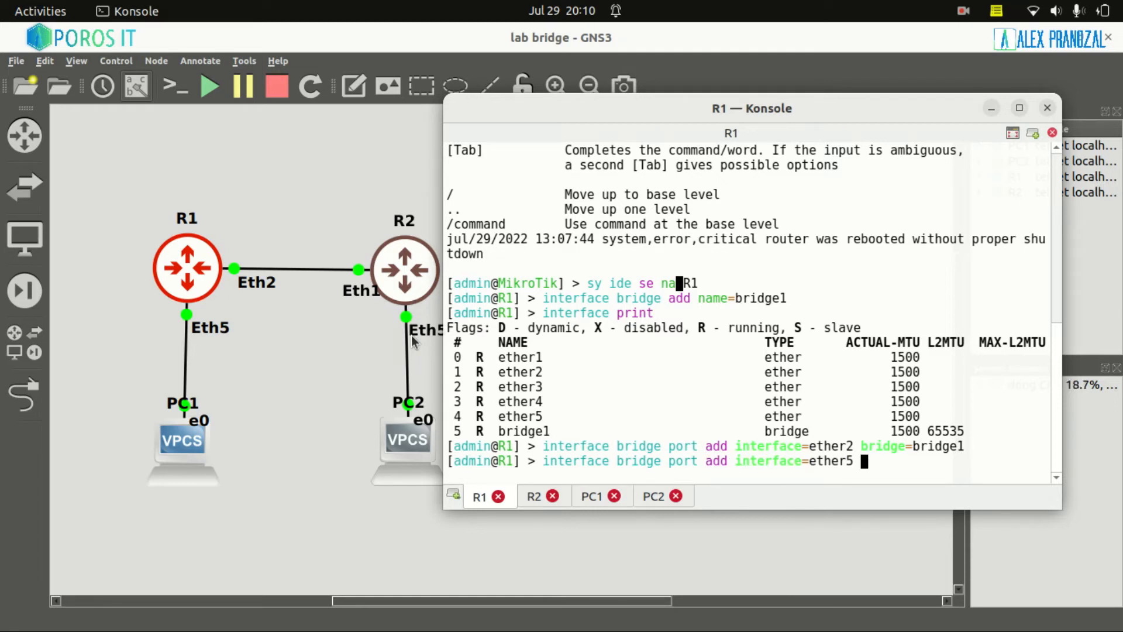
pyautogui.write('br')
pyautogui.press('Tab')
pyautogui.write('bridge1')
pyautogui.press('Return')
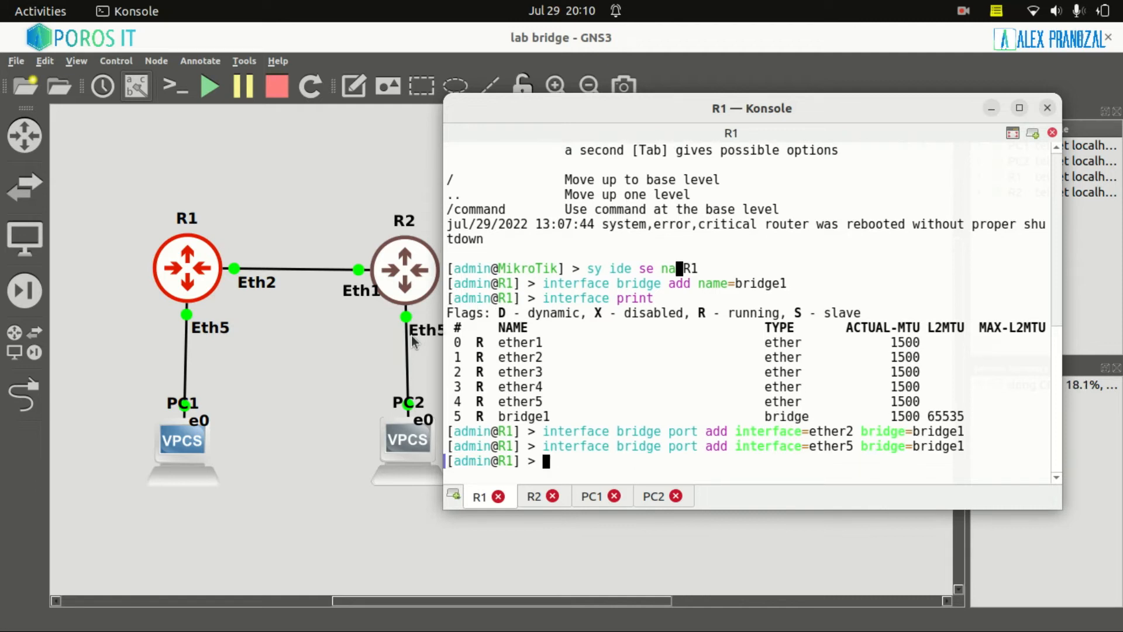
pyautogui.moveTo(860, 451); pyautogui.dragTo(825, 451)
pyautogui.moveTo(475, 415); pyautogui.dragTo(551, 417)
pyautogui.click(597, 396)
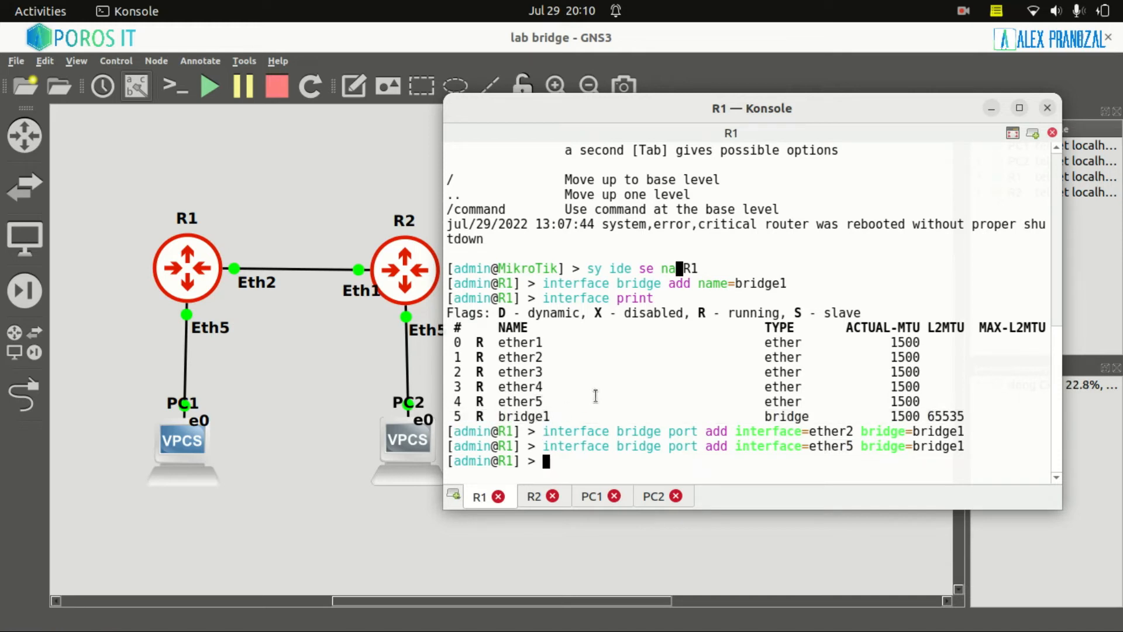
# List R1's interfaces and inspect the bridge1, ether4/ether5 rows and slave flag.
pyautogui.write('interface print')
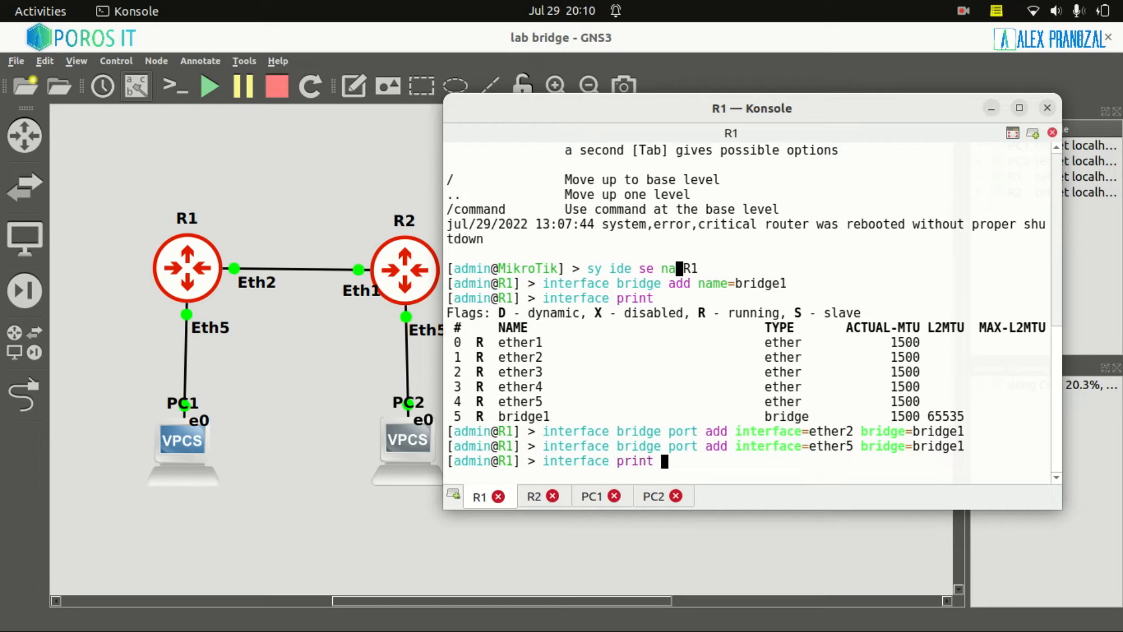
pyautogui.press('Return')
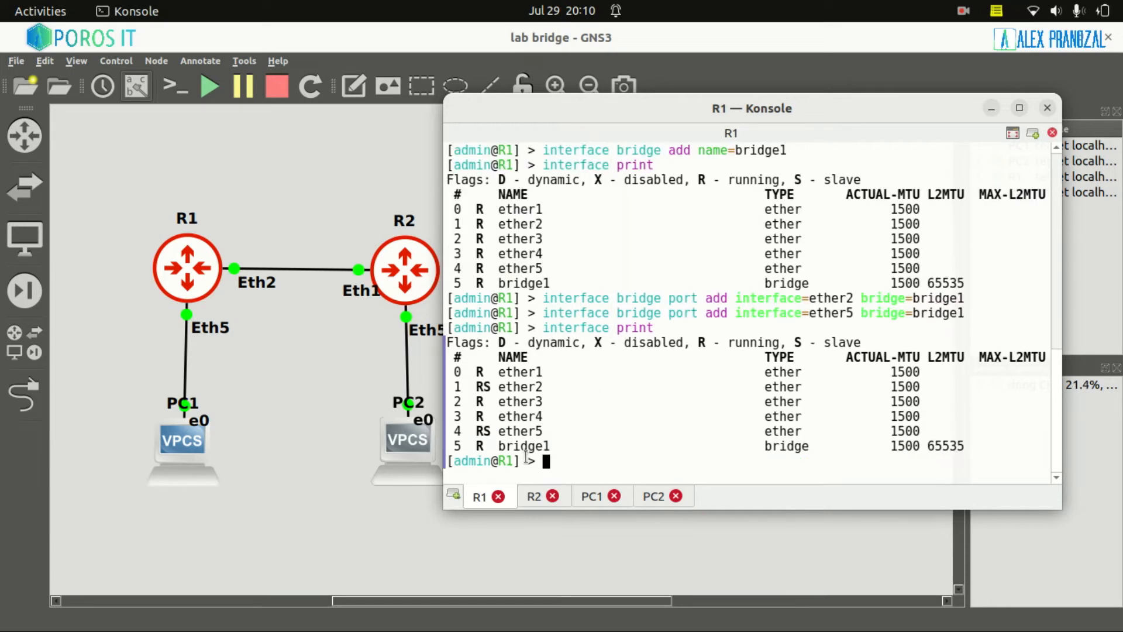
pyautogui.moveTo(475, 448); pyautogui.dragTo(563, 450)
pyautogui.moveTo(478, 388); pyautogui.dragTo(552, 402)
pyautogui.moveTo(478, 417); pyautogui.dragTo(514, 432)
pyautogui.click(477, 436)
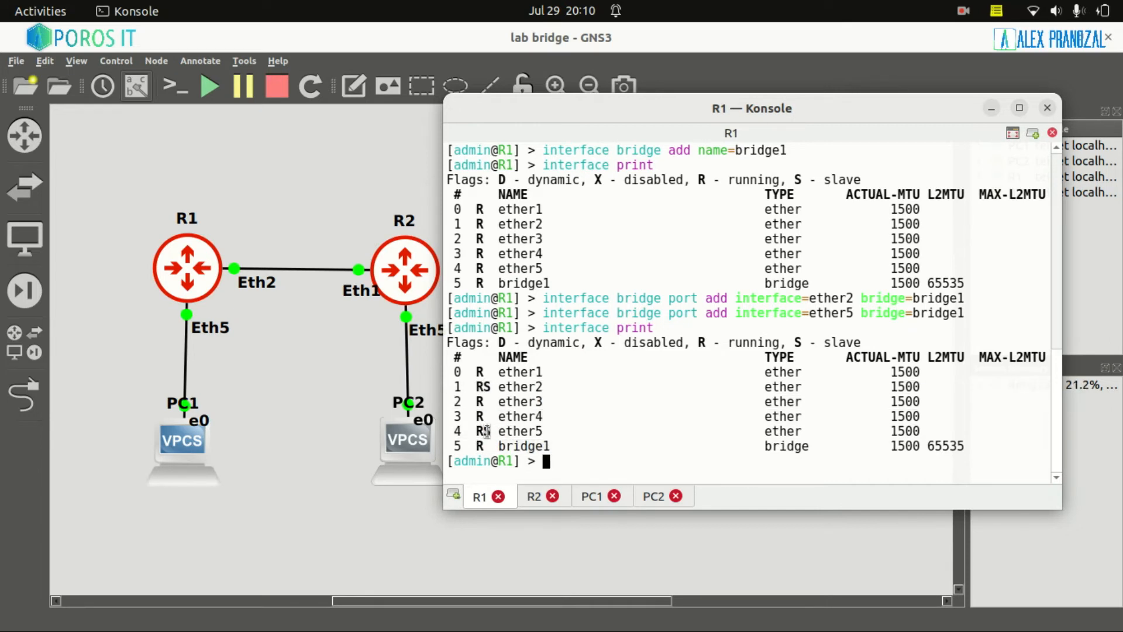
pyautogui.moveTo(793, 343); pyautogui.dragTo(859, 343)
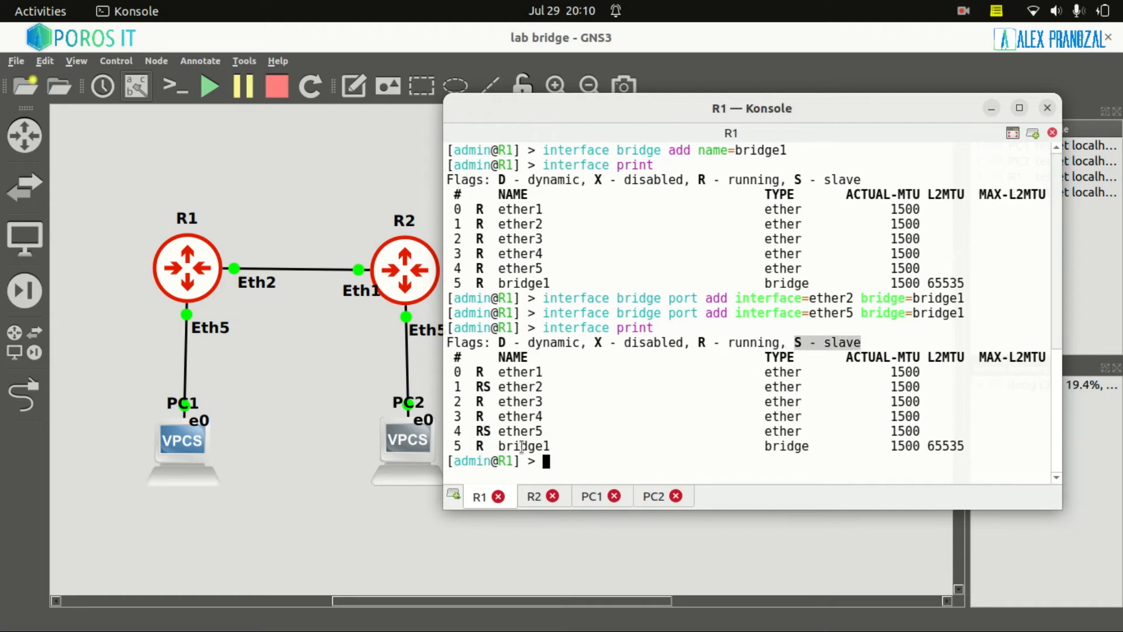
pyautogui.click(598, 437)
# Show bridge1's settings and list its ports to confirm ether2 membership.
pyautogui.write('i')
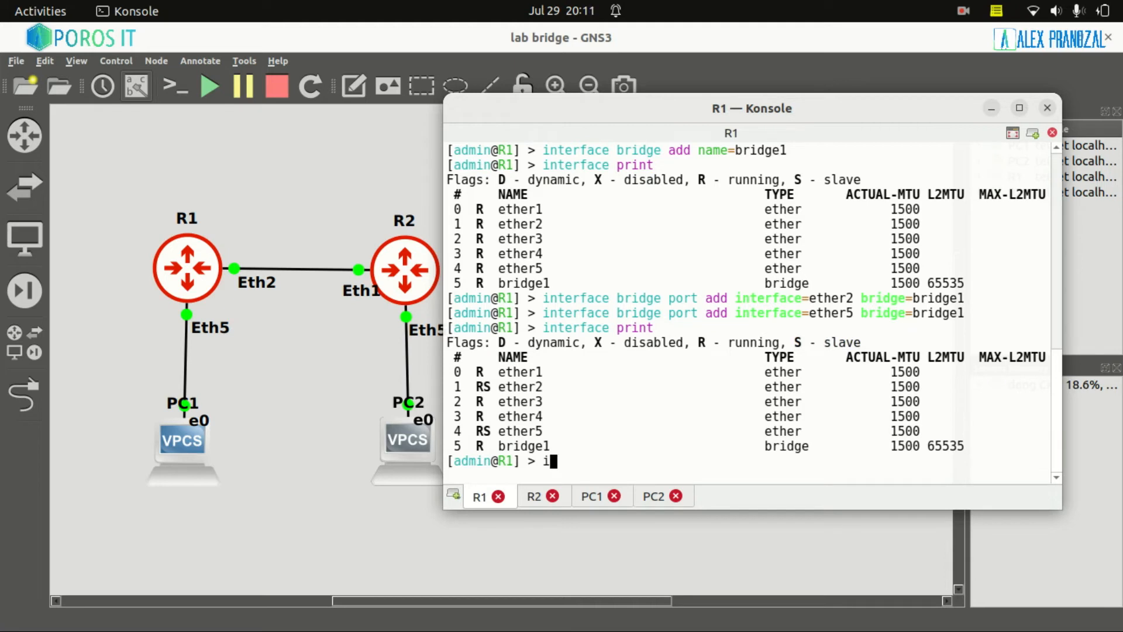
pyautogui.write('nterface bridge print')
pyautogui.press('Return')
pyautogui.press('Up')
pyautogui.press('BackSpace')
pyautogui.press('BackSpace')
pyautogui.press('BackSpace')
pyautogui.press('BackSpace')
pyautogui.write('ort print')
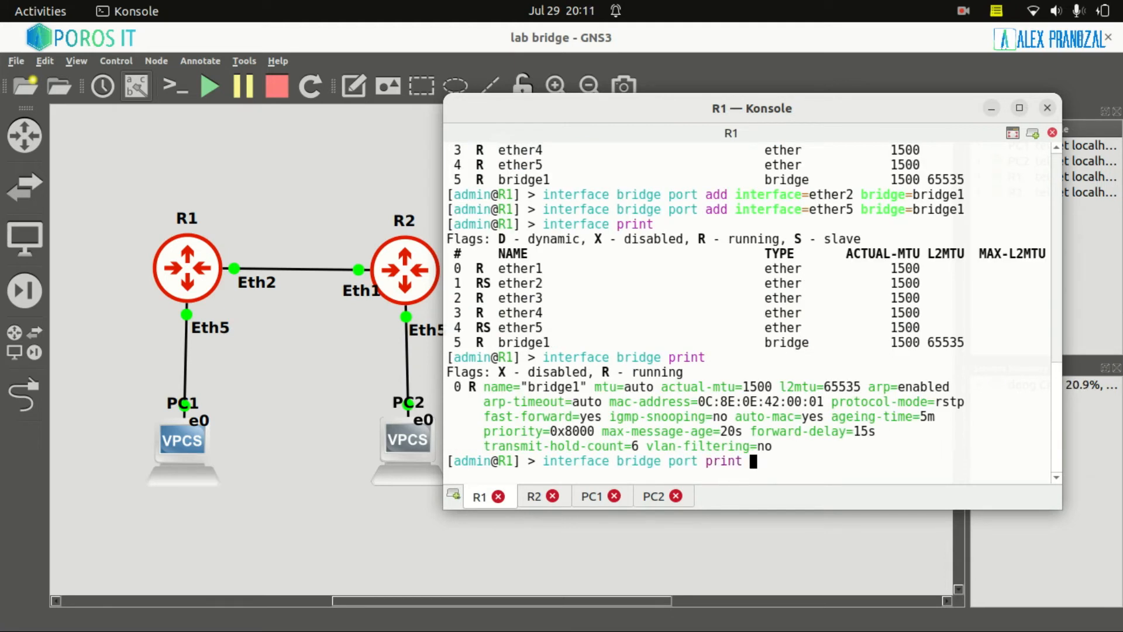
pyautogui.press('Return')
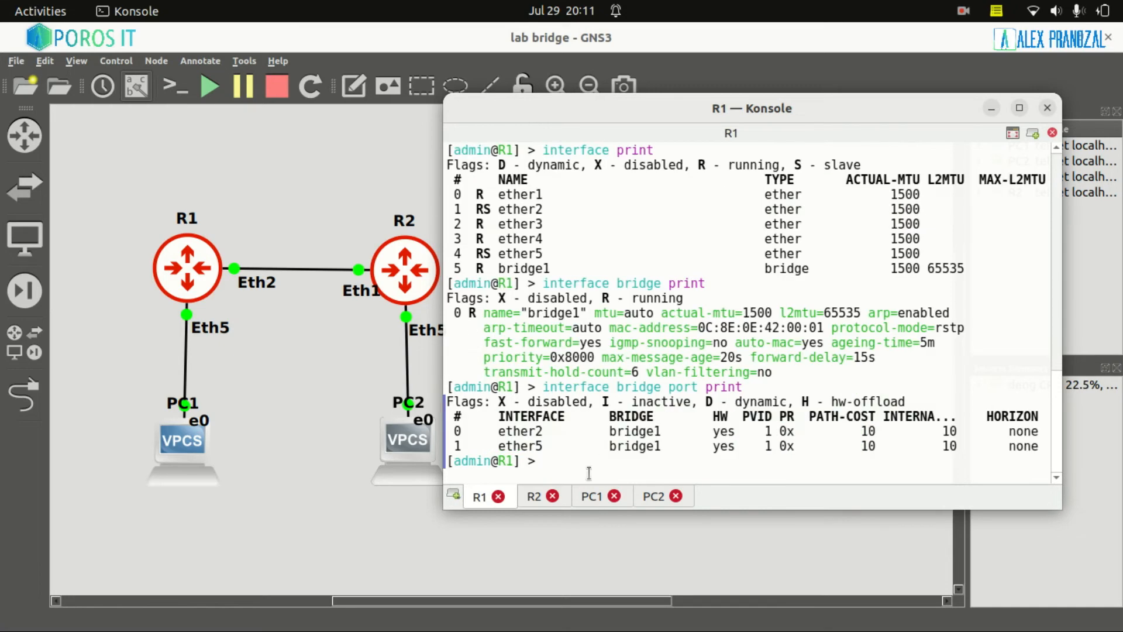
pyautogui.moveTo(499, 431); pyautogui.dragTo(660, 446)
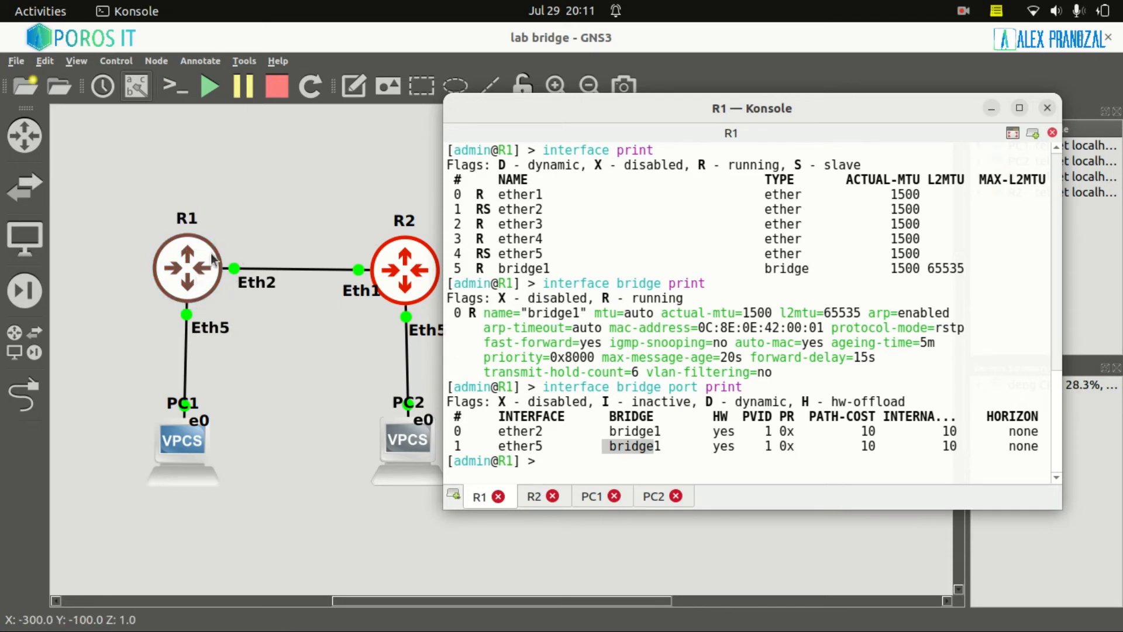
# Log into R2 as admin and set its identity to R2.
pyautogui.click(526, 497)
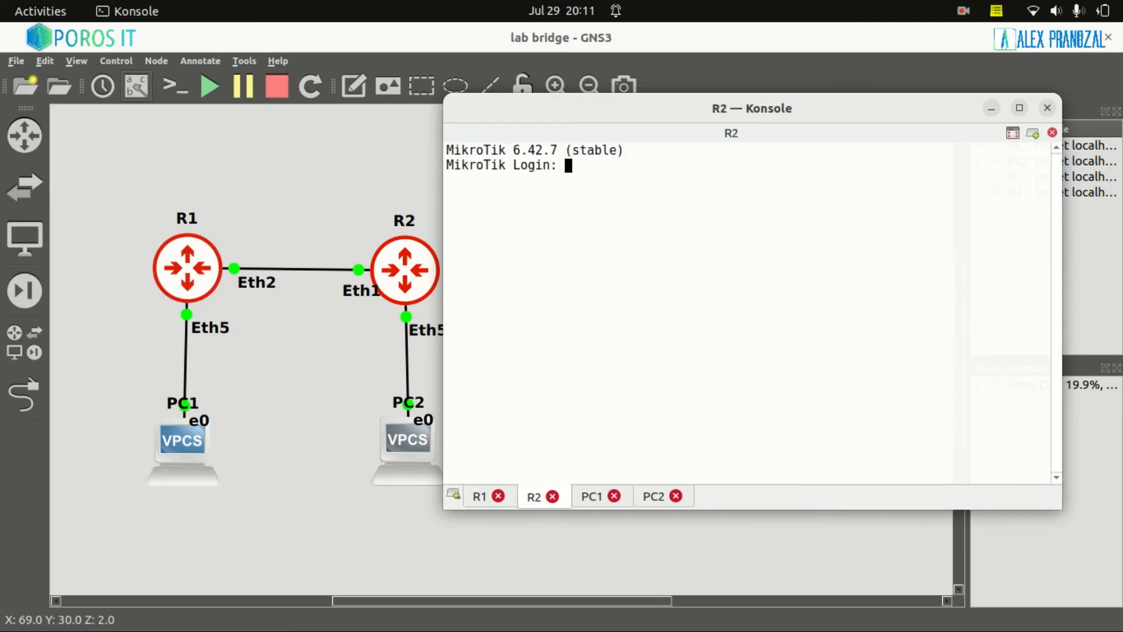
pyautogui.write('admin')
pyautogui.press('Return')
pyautogui.press('Return')
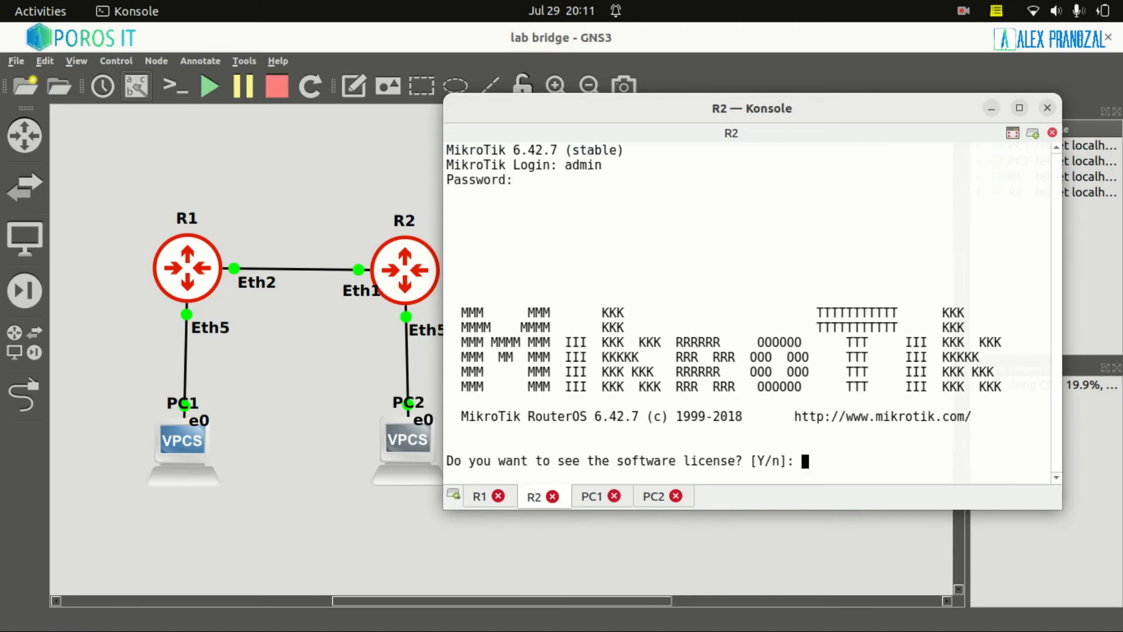
pyautogui.write('nsy dei')
pyautogui.press('BackSpace')
pyautogui.press('BackSpace')
pyautogui.press('BackSpace')
pyautogui.write('ide se na R2')
pyautogui.press('Return')
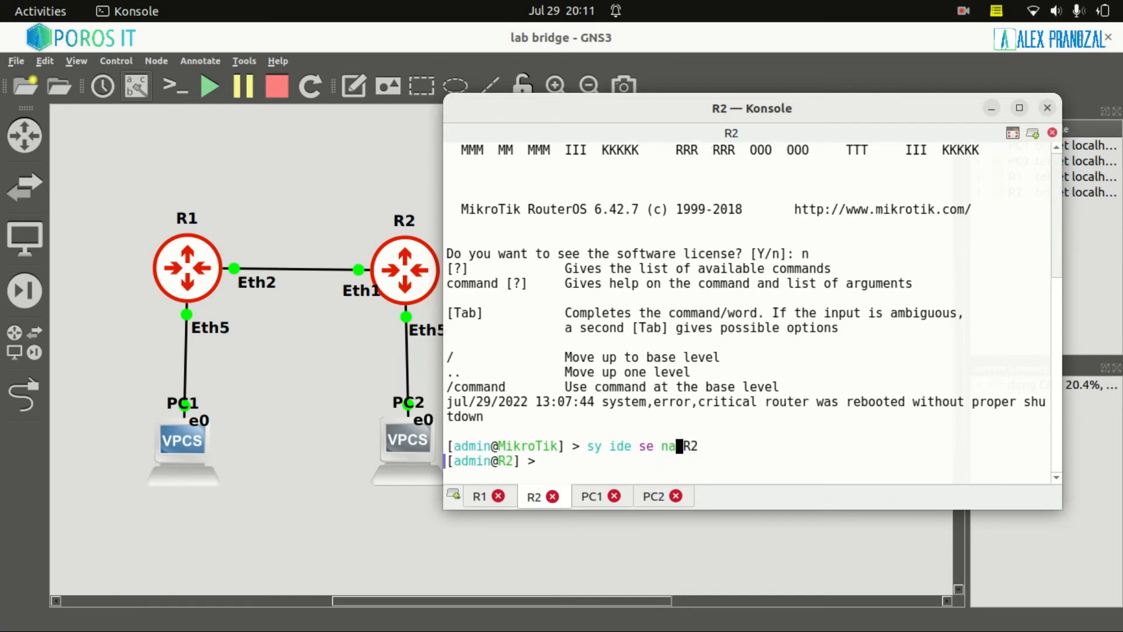
# Create the bridge interface bridge1 on R2 and check the output.
pyautogui.write('interface bridge ')
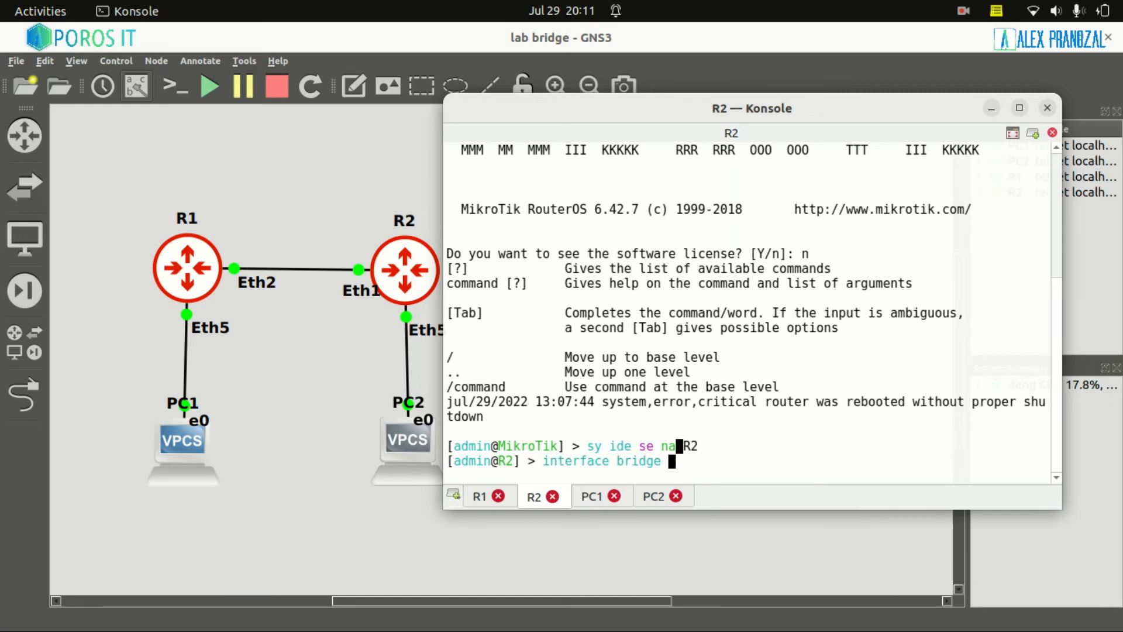
pyautogui.write('add name=bridg1')
pyautogui.press('BackSpace')
pyautogui.press('BackSpace')
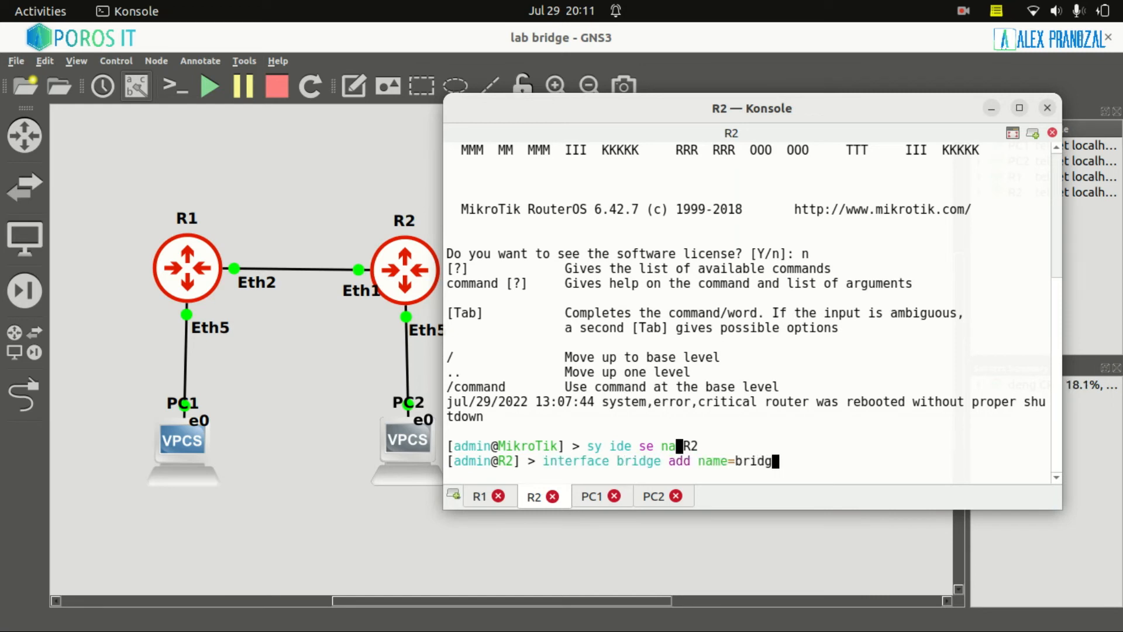
pyautogui.write('ge1')
pyautogui.press('Return')
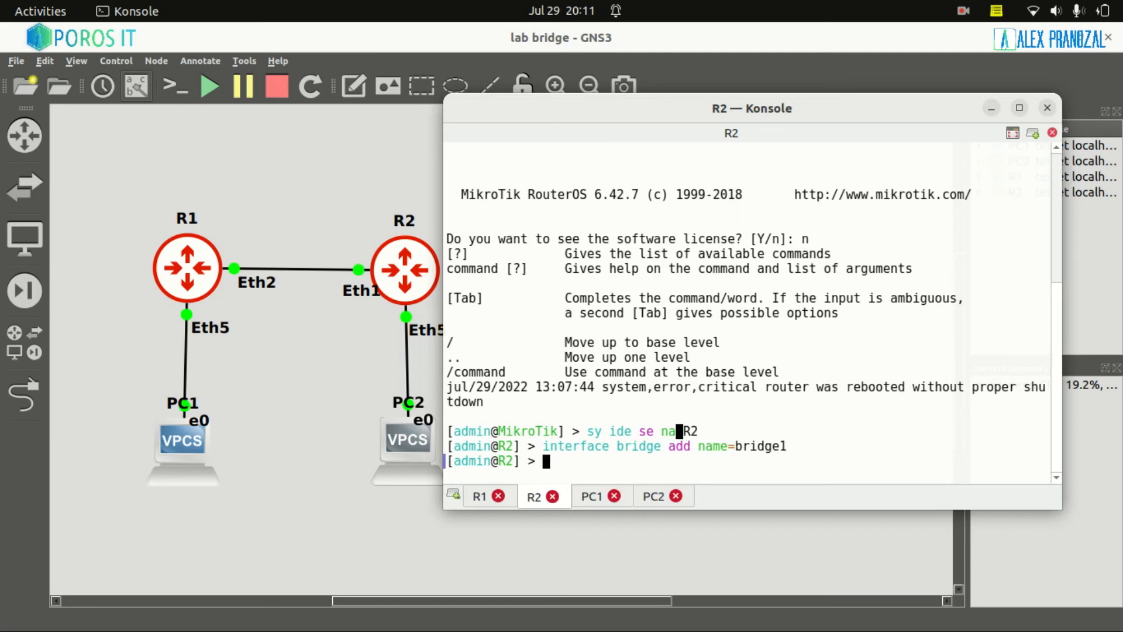
pyautogui.moveTo(370, 296); pyautogui.dragTo(351, 302)
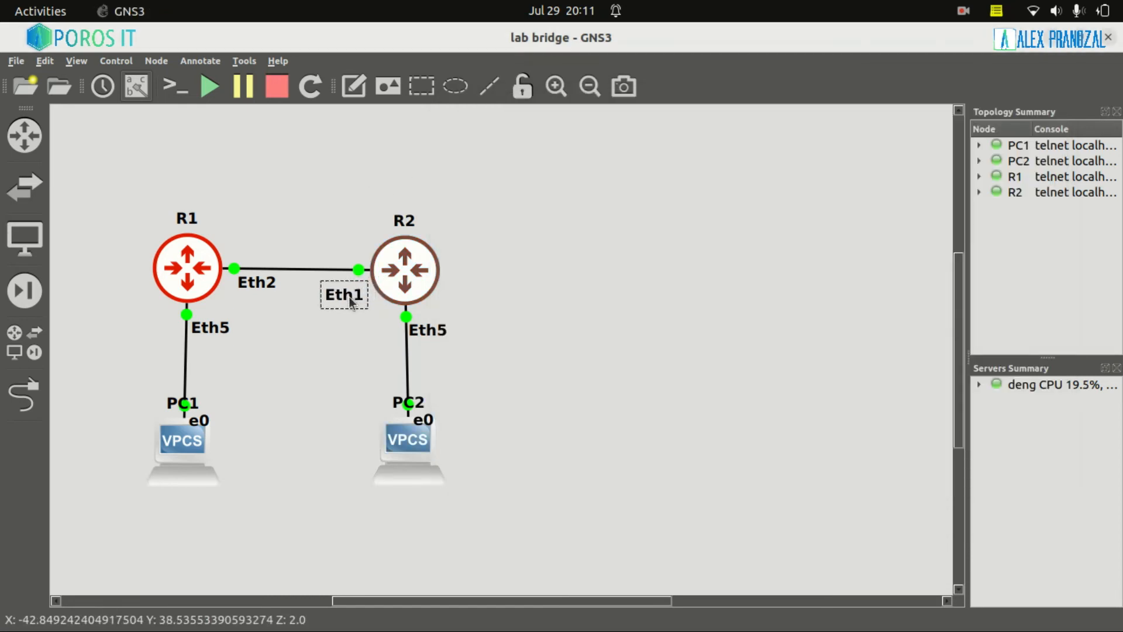
pyautogui.hotkey('alt', 'Tab')
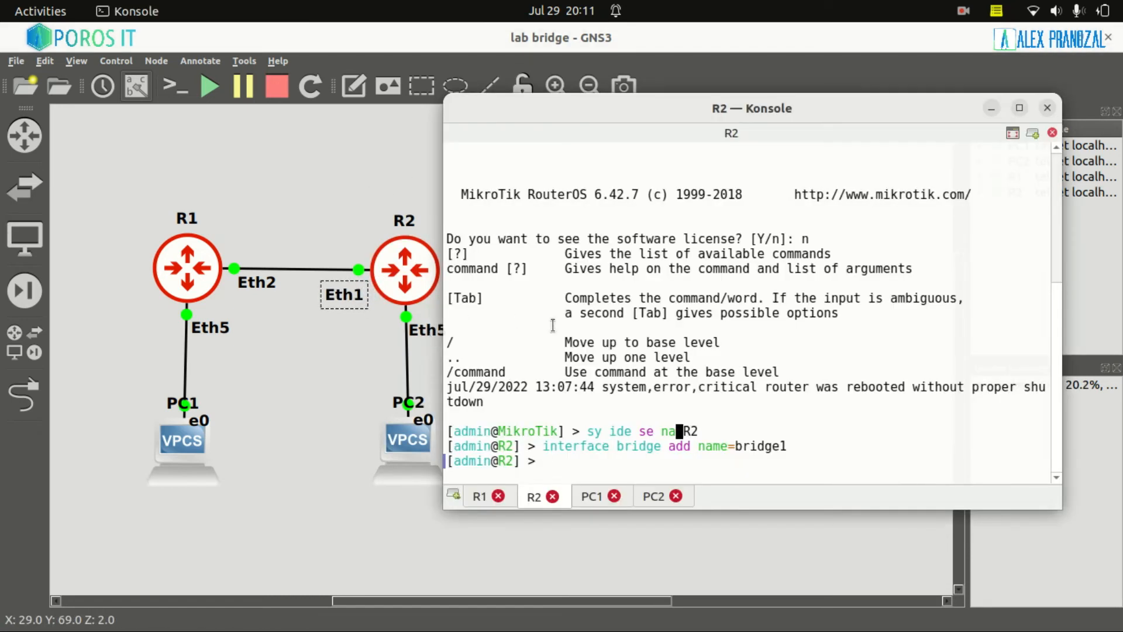
pyautogui.moveTo(735, 448); pyautogui.dragTo(791, 443)
# Add ether1 to bridge1 on R2.
pyautogui.click(808, 458)
pyautogui.write('interface bridge port add interfa')
pyautogui.press('Tab')
pyautogui.write('ether1 ')
pyautogui.write('bri')
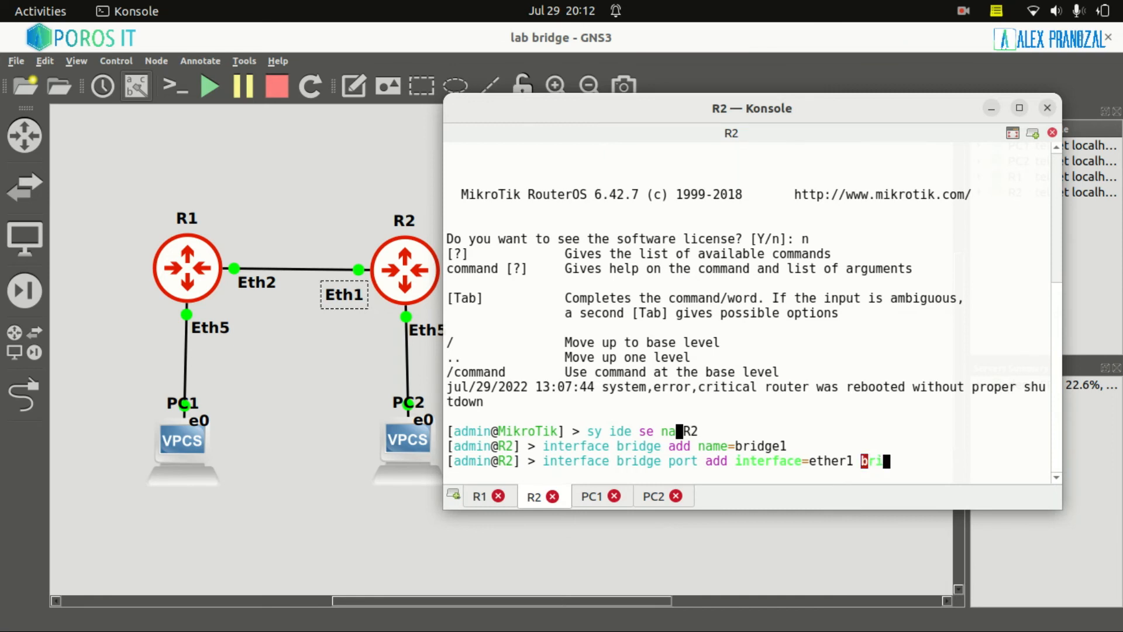
pyautogui.press('Tab')
pyautogui.write('br')
pyautogui.press('Tab')
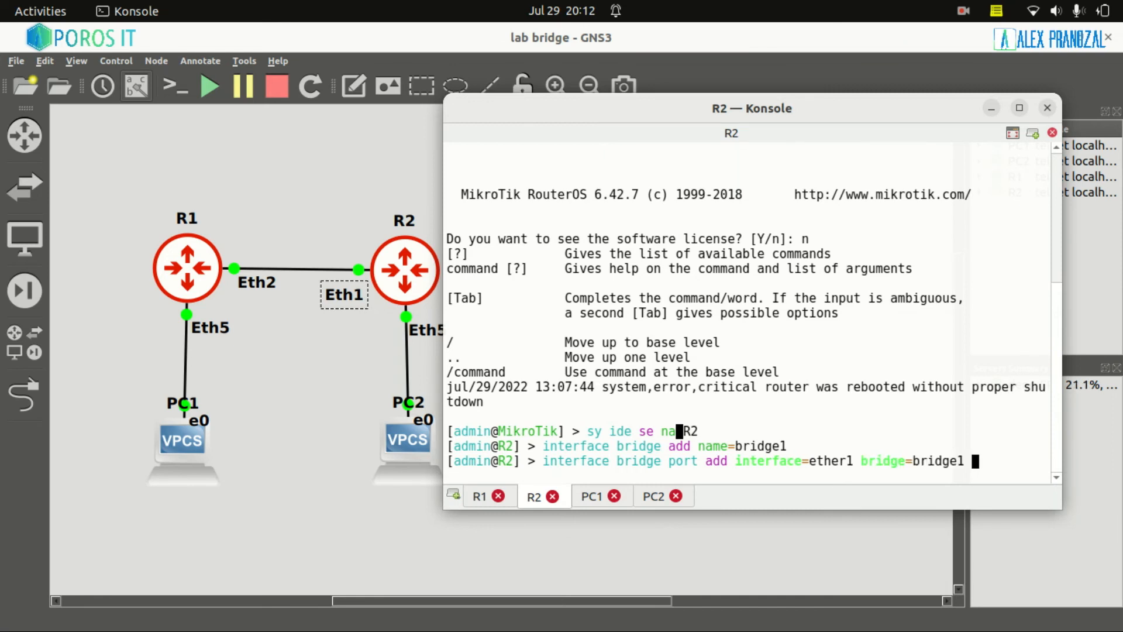
pyautogui.press('Return')
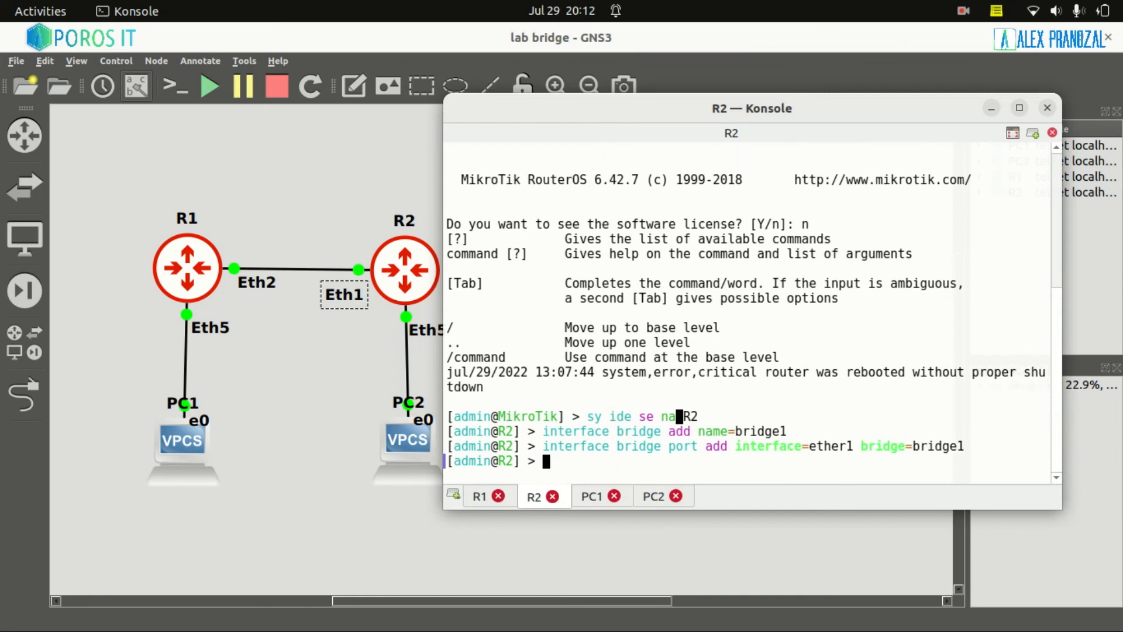
# Add ether5 to bridge1 by editing the recalled ether1 command.
pyautogui.press('Up')
pyautogui.press('Left')
pyautogui.press('Left')
pyautogui.press('Left')
pyautogui.press('Left')
pyautogui.press('Left')
pyautogui.press('Left')
pyautogui.press('Left')
pyautogui.press('Left')
pyautogui.press('Left')
pyautogui.press('Left')
pyautogui.press('Left')
pyautogui.press('Left')
pyautogui.press('Left')
pyautogui.press('Left')
pyautogui.press('Left')
pyautogui.press('BackSpace')
pyautogui.write('5')
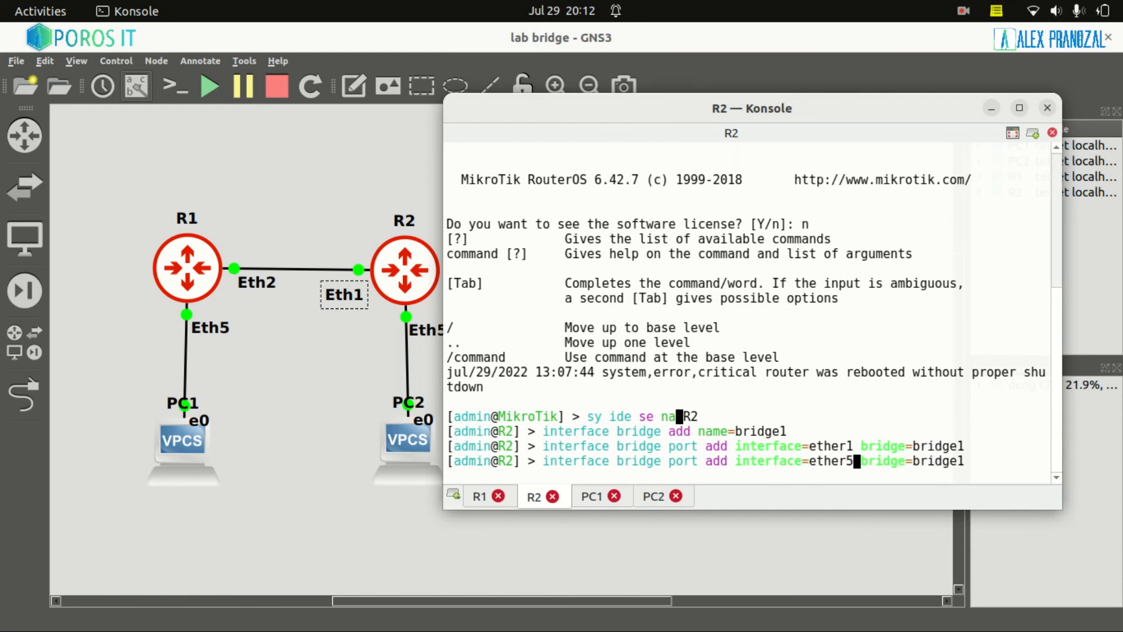
pyautogui.press('Return')
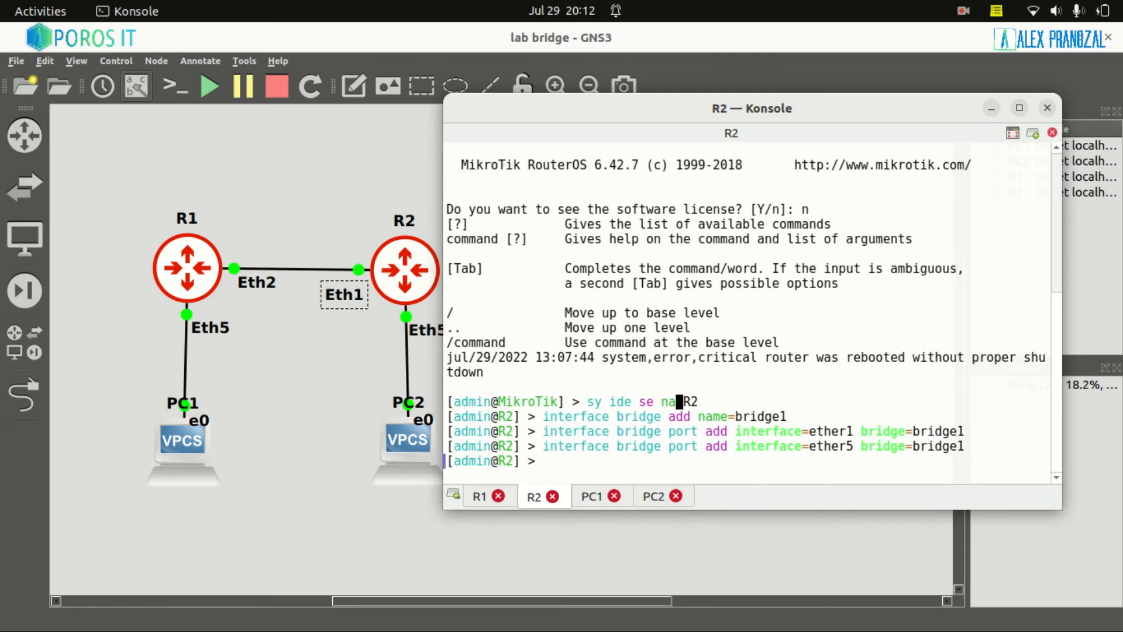
# List R2's bridge ports and check the ether1 and ether5 rows.
pyautogui.write('interface ')
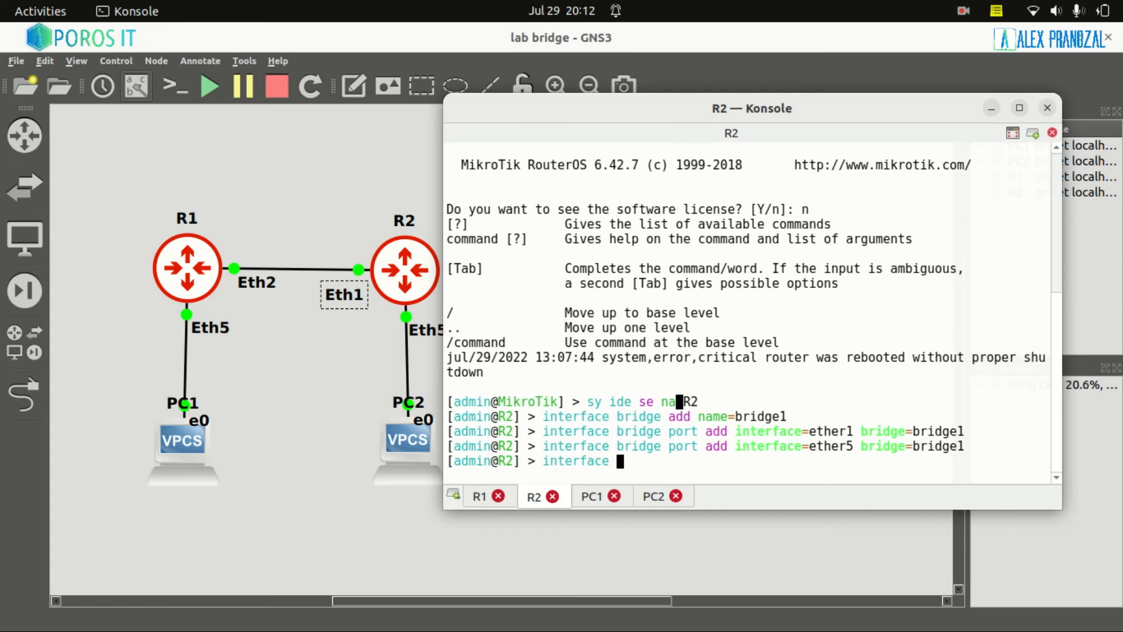
pyautogui.write('bridge port print')
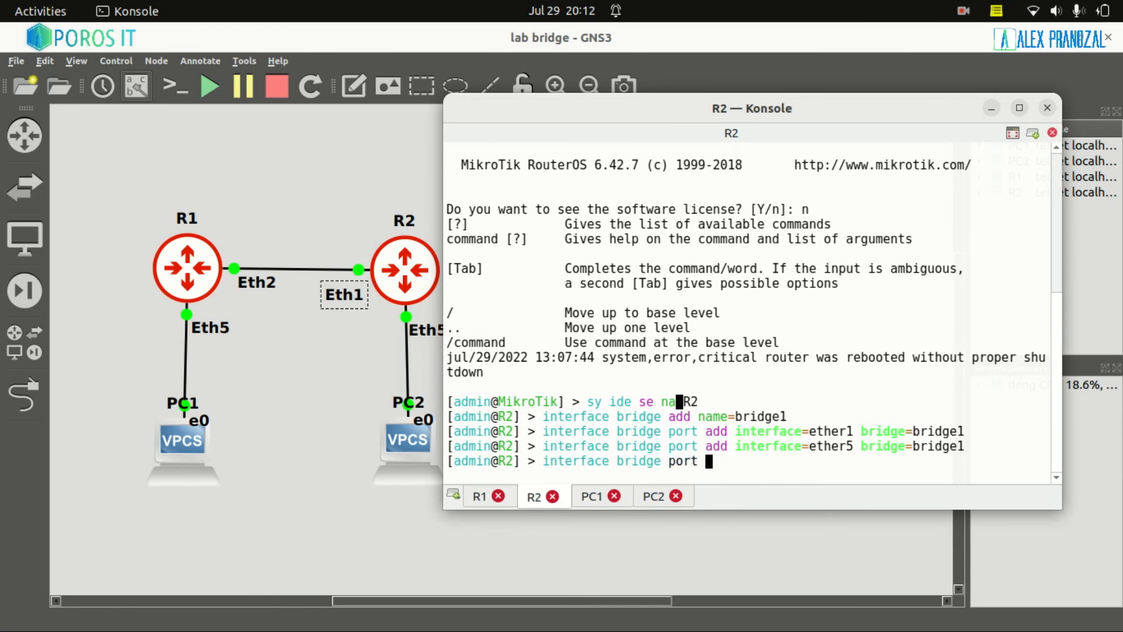
pyautogui.press('Return')
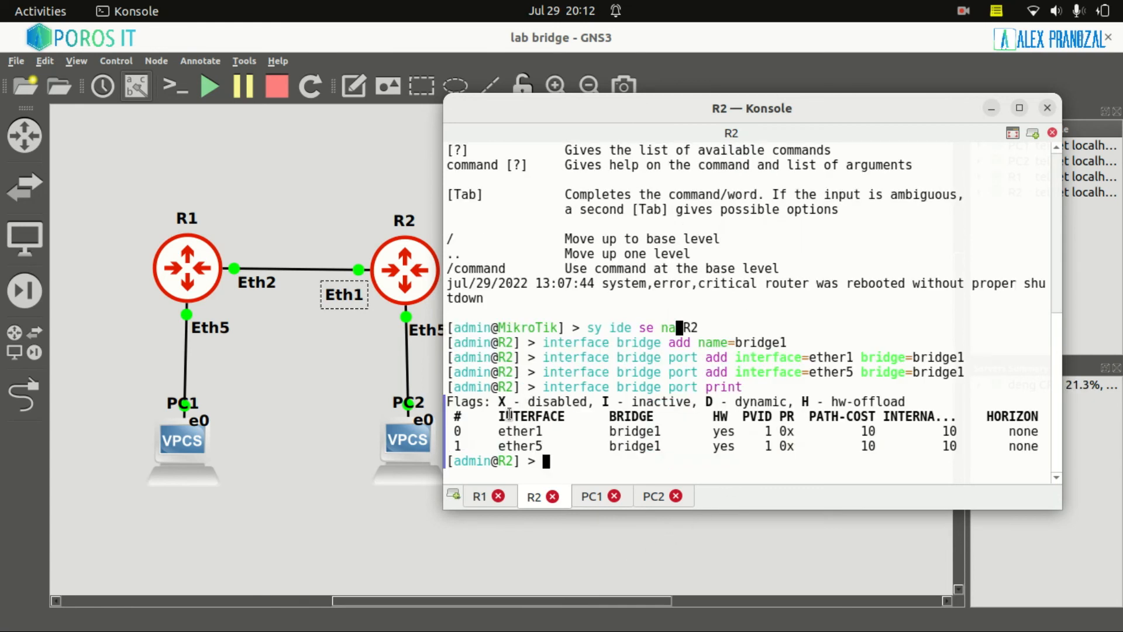
pyautogui.moveTo(500, 432); pyautogui.dragTo(661, 432)
pyautogui.moveTo(499, 447); pyautogui.dragTo(661, 446)
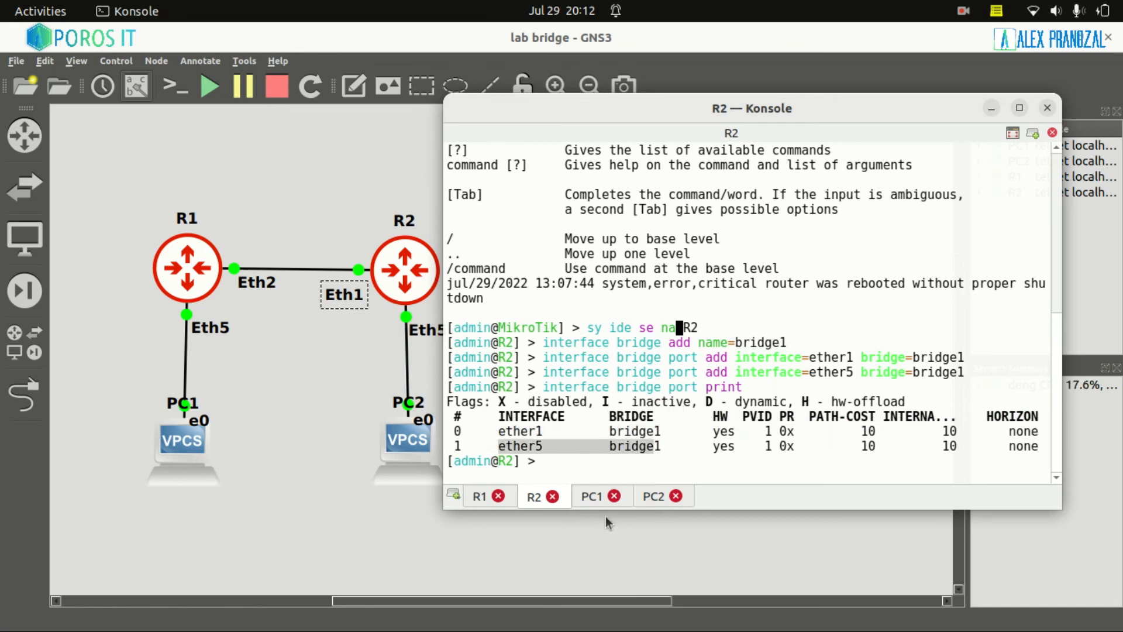
# From PC1's VPCS console, ping PC2 at 192.168.1.2 and get five replies.
pyautogui.click(588, 497)
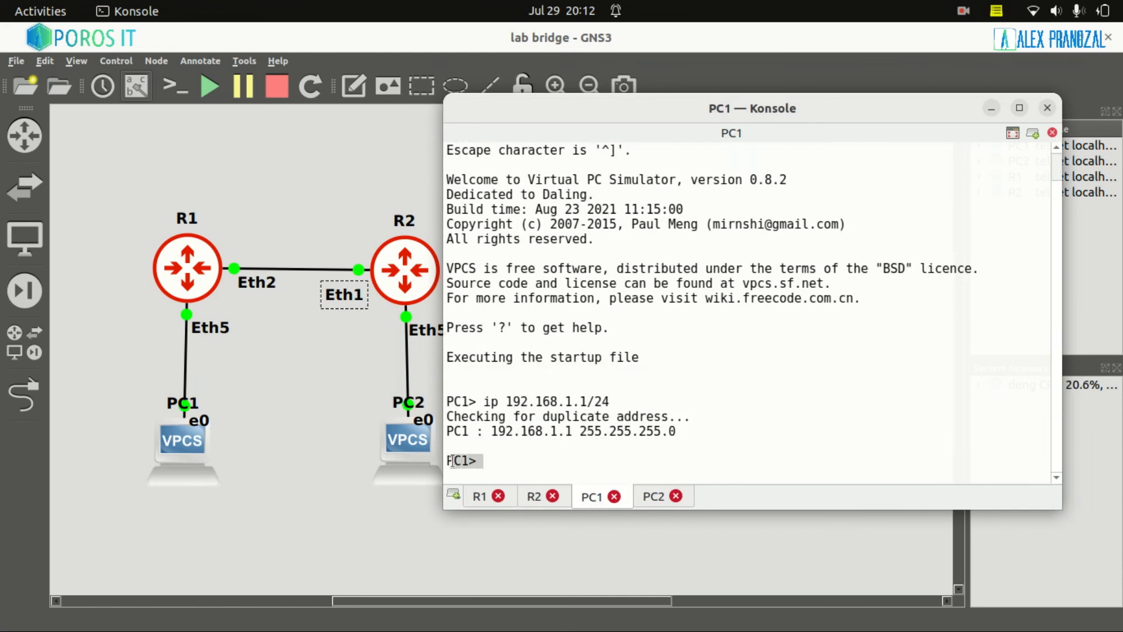
pyautogui.write('ping ')
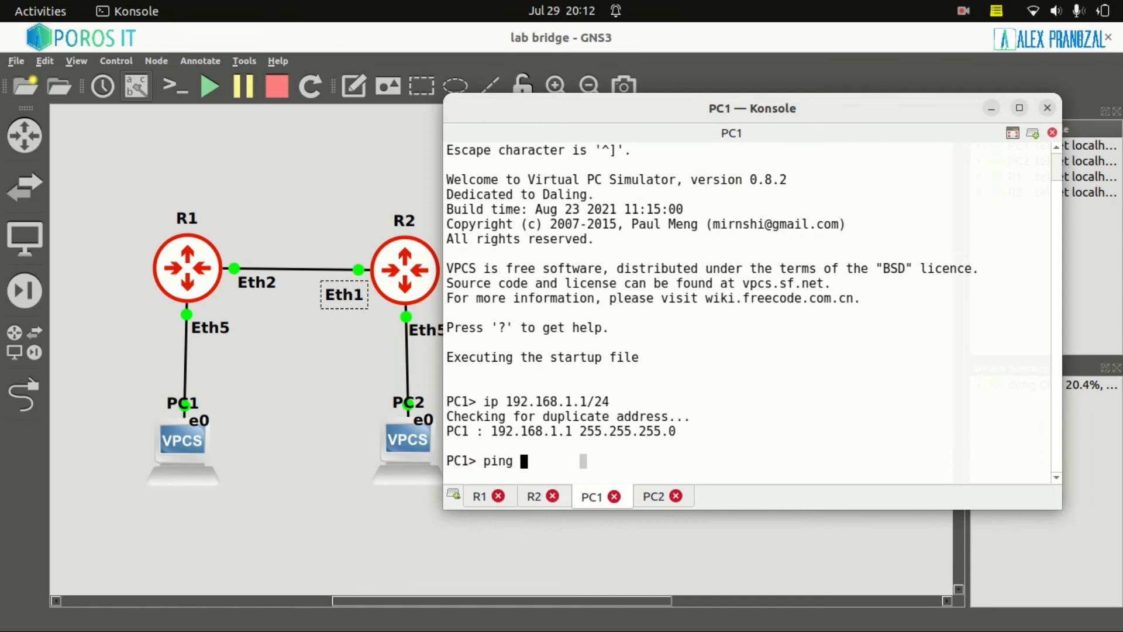
pyautogui.write('192.168.')
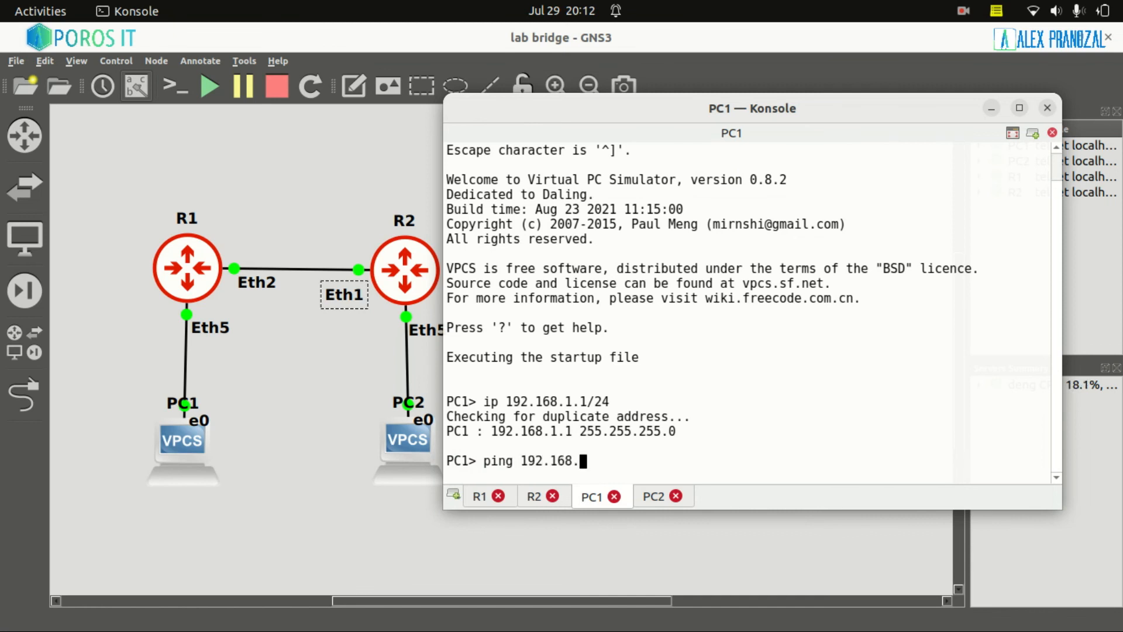
pyautogui.write('2.')
pyautogui.write('.2')
pyautogui.press('Return')
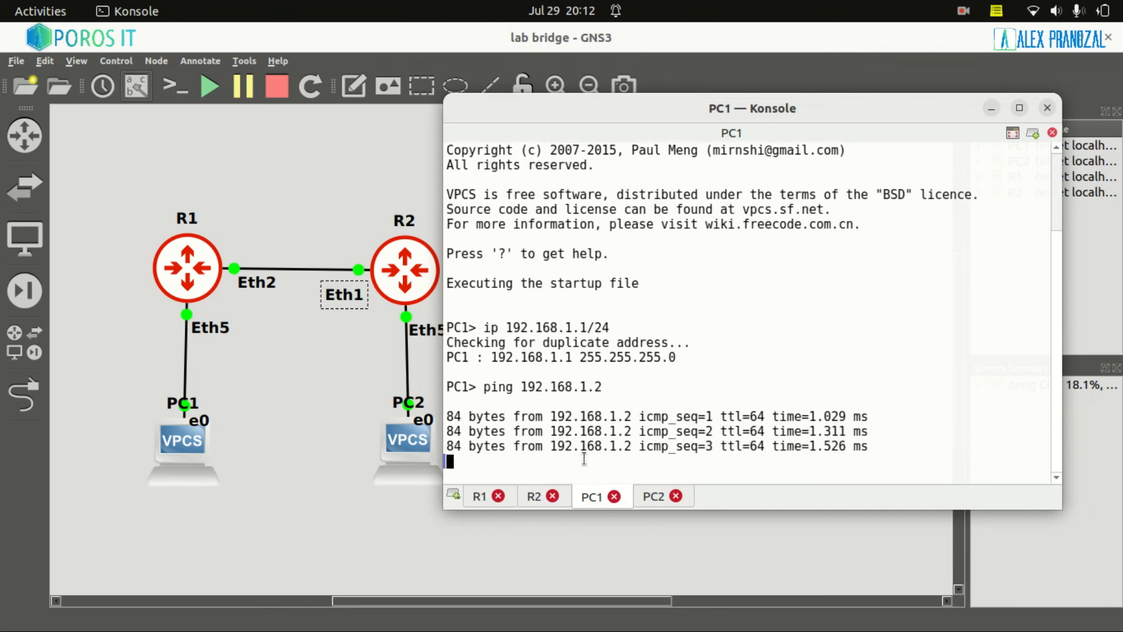
# Ping PC1 at 192.168.1.1 from PC2's console, then return to R1's console.
pyautogui.click(658, 498)
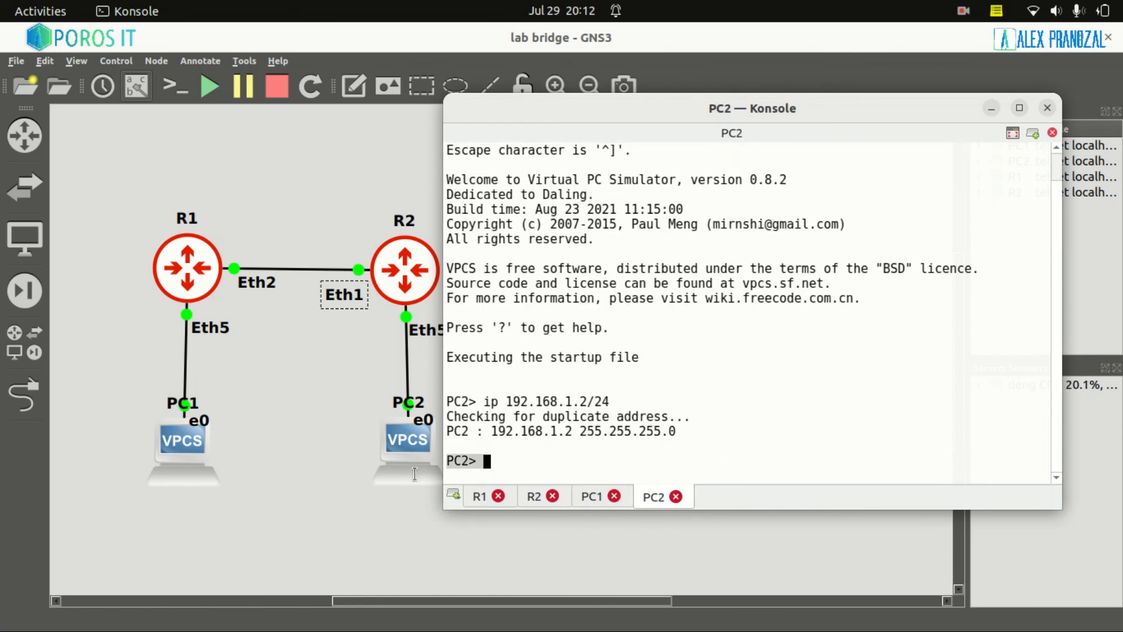
pyautogui.write('ping 1')
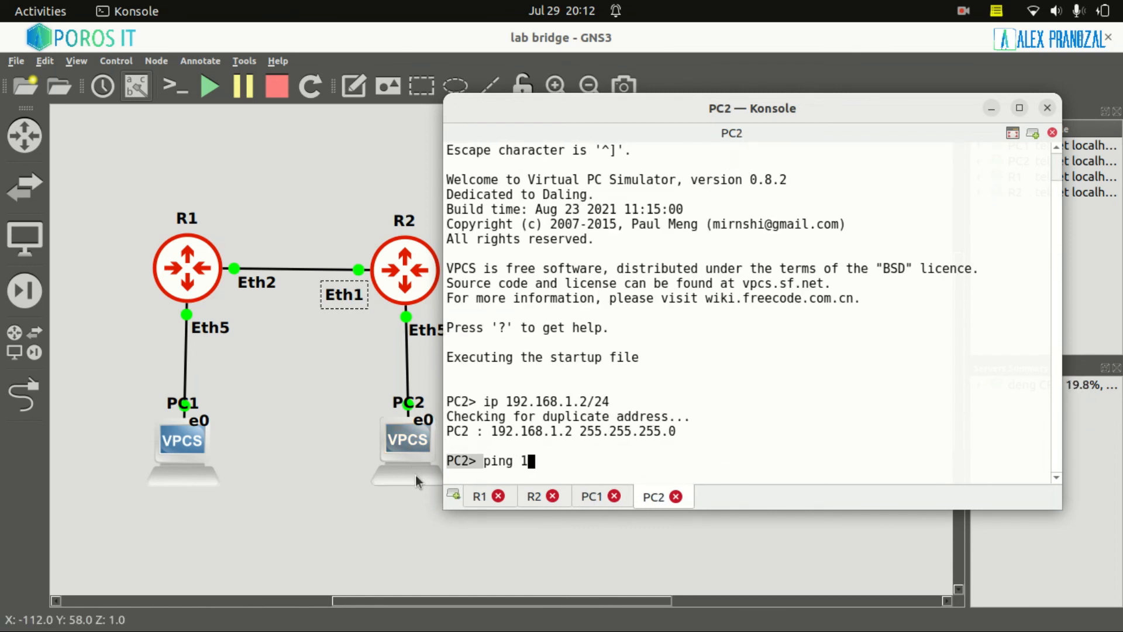
pyautogui.write('92.168.1.1')
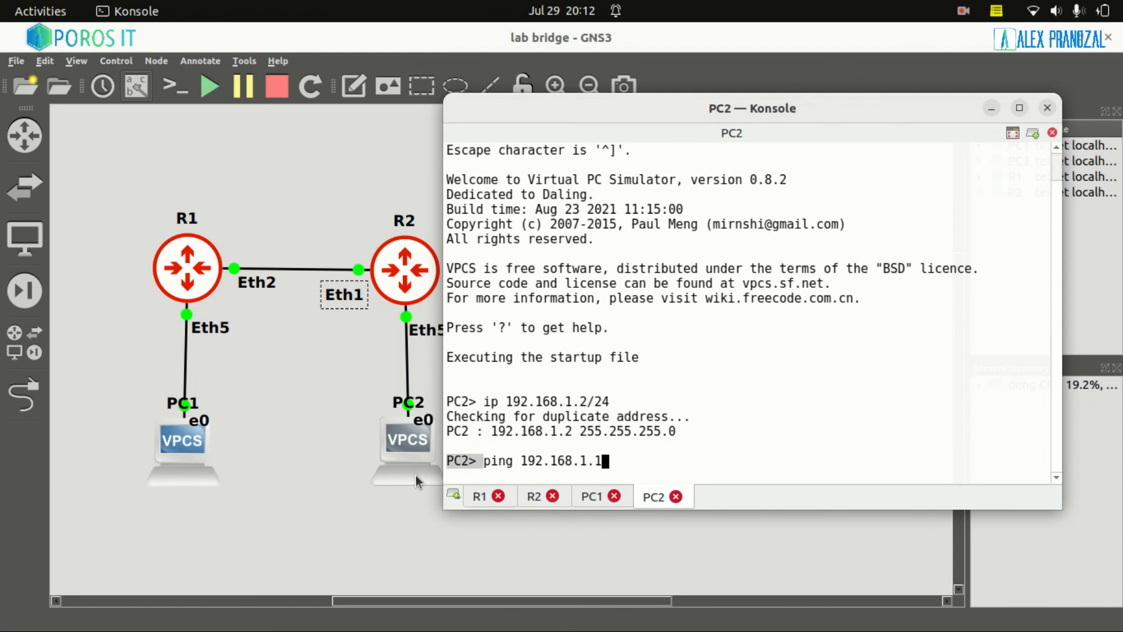
pyautogui.press('Return')
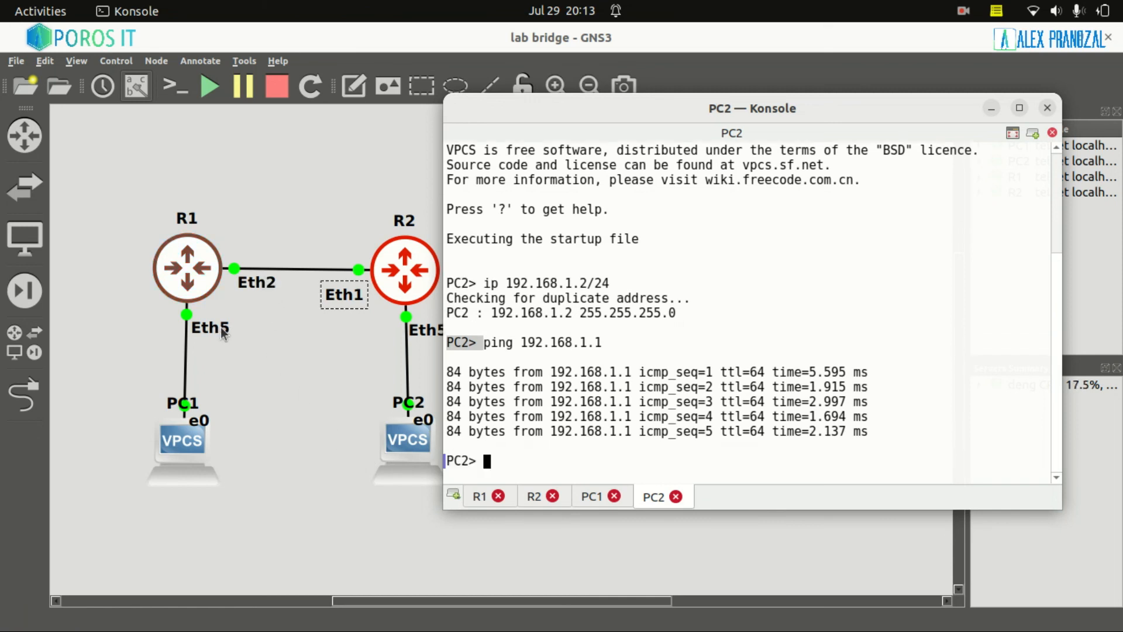
pyautogui.click(474, 496)
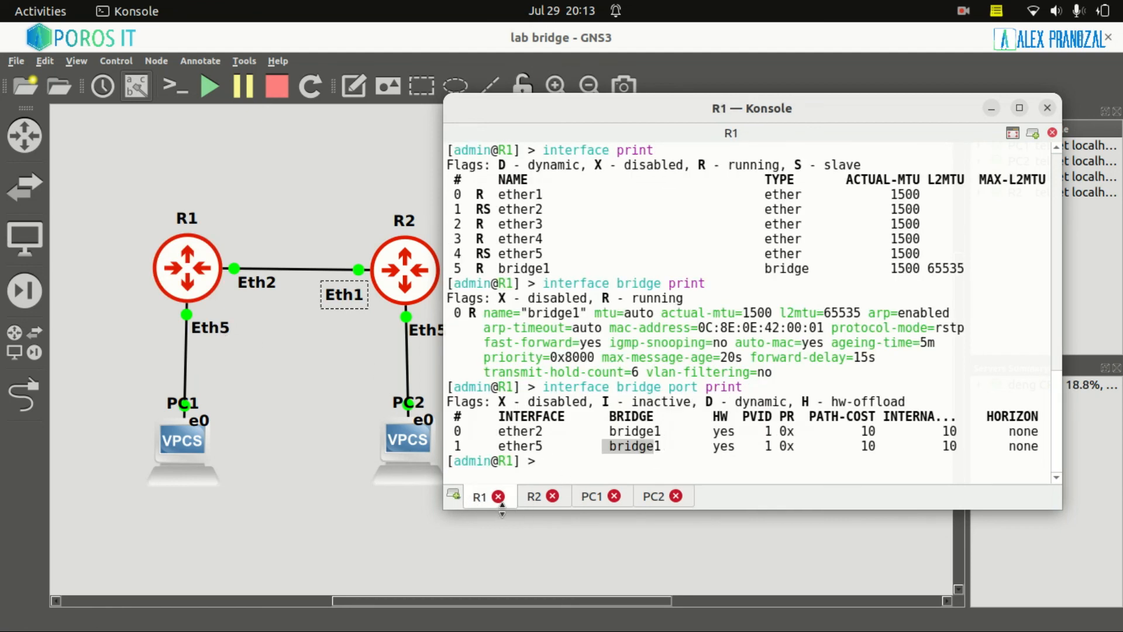